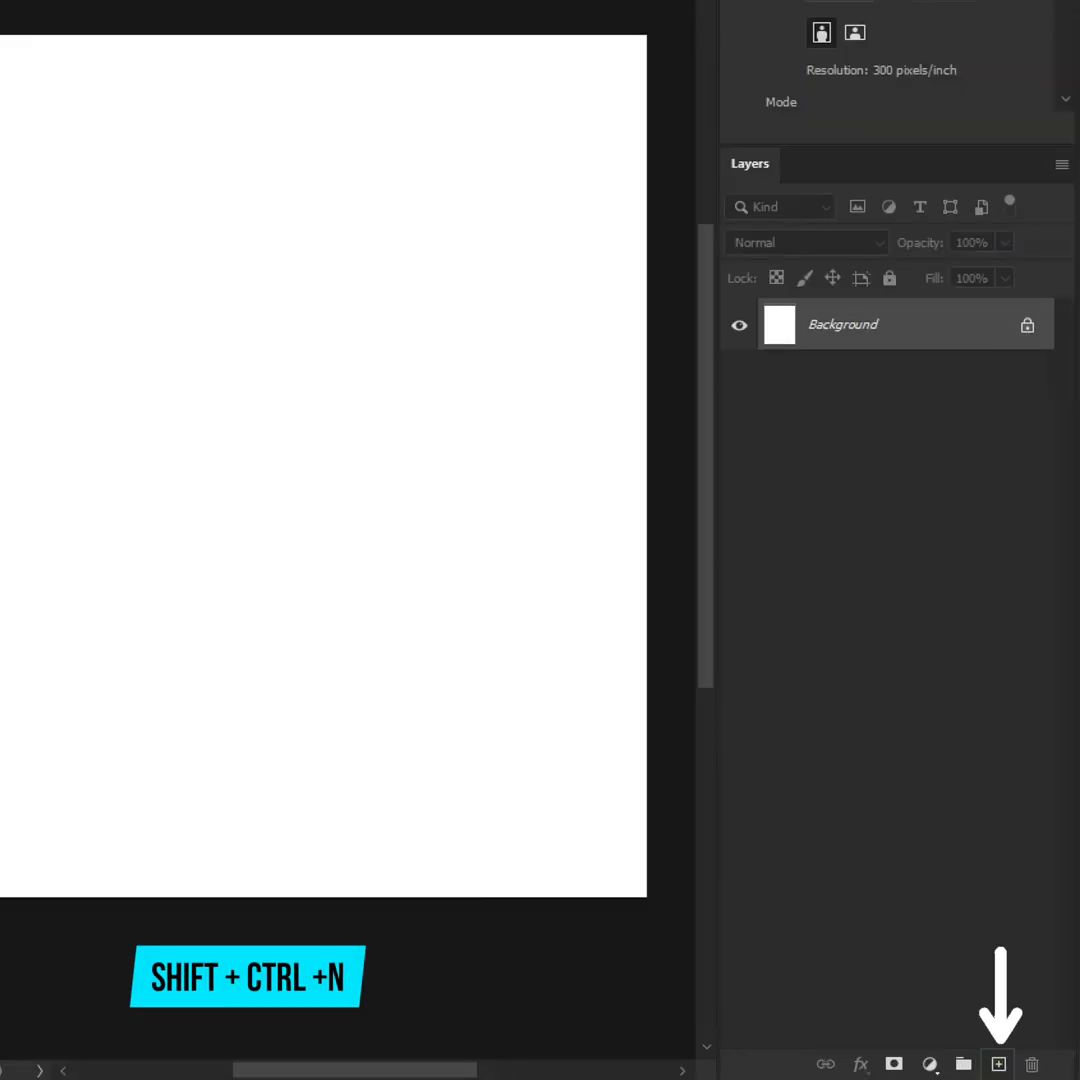
Step: Create a new layer above the locked Background layer and name it "background"
left_click(1016, 1053)
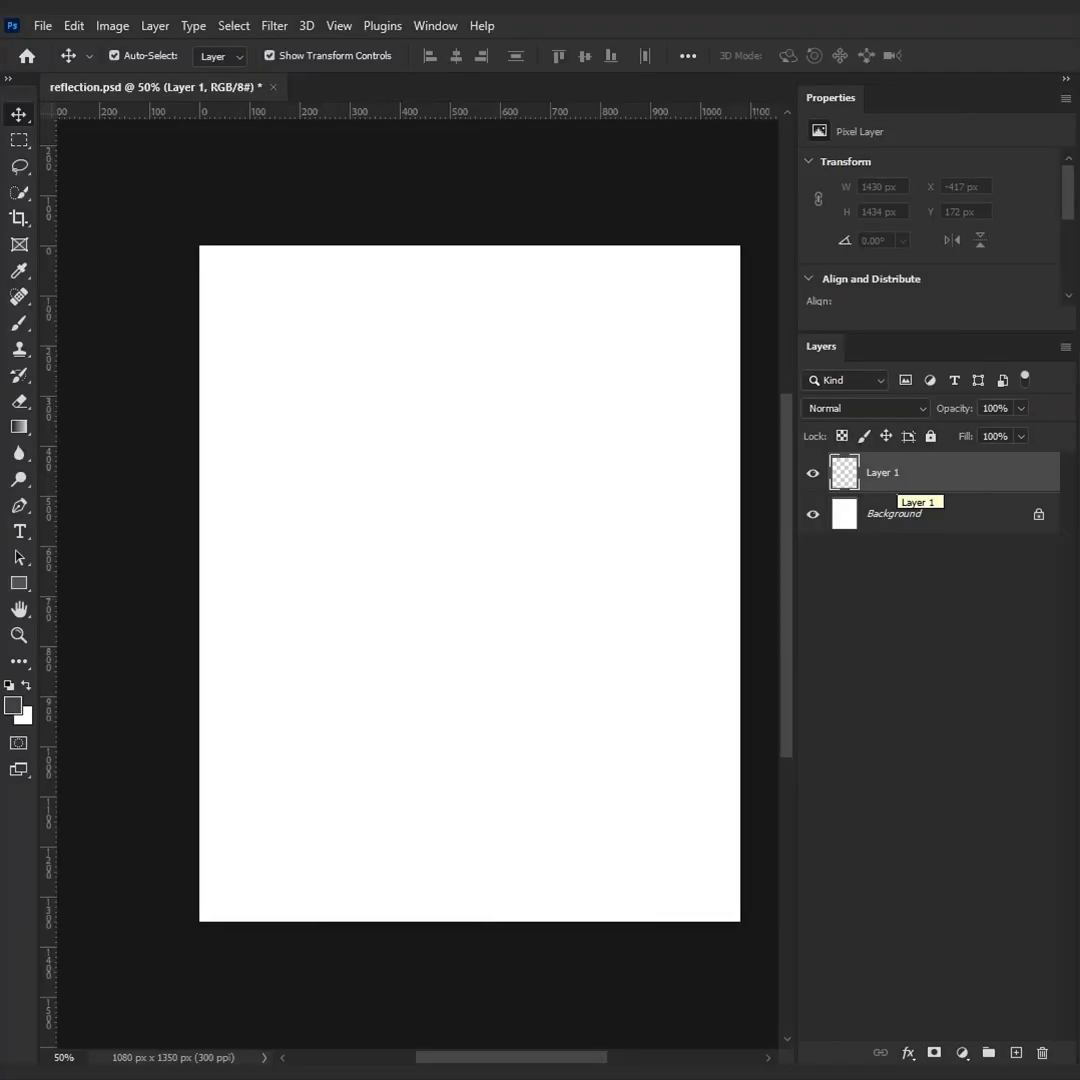
double_click(884, 472)
type("background")
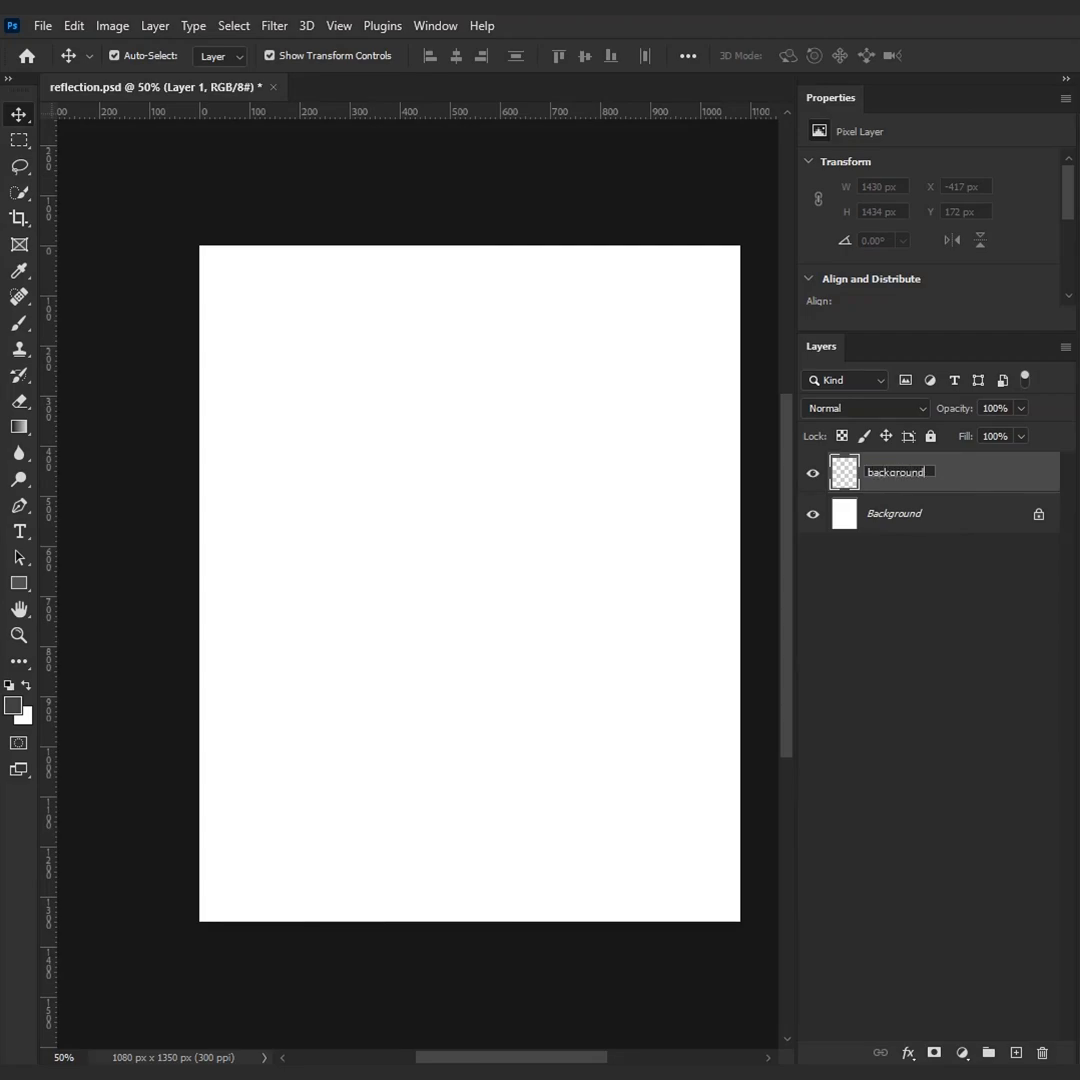
key("Return")
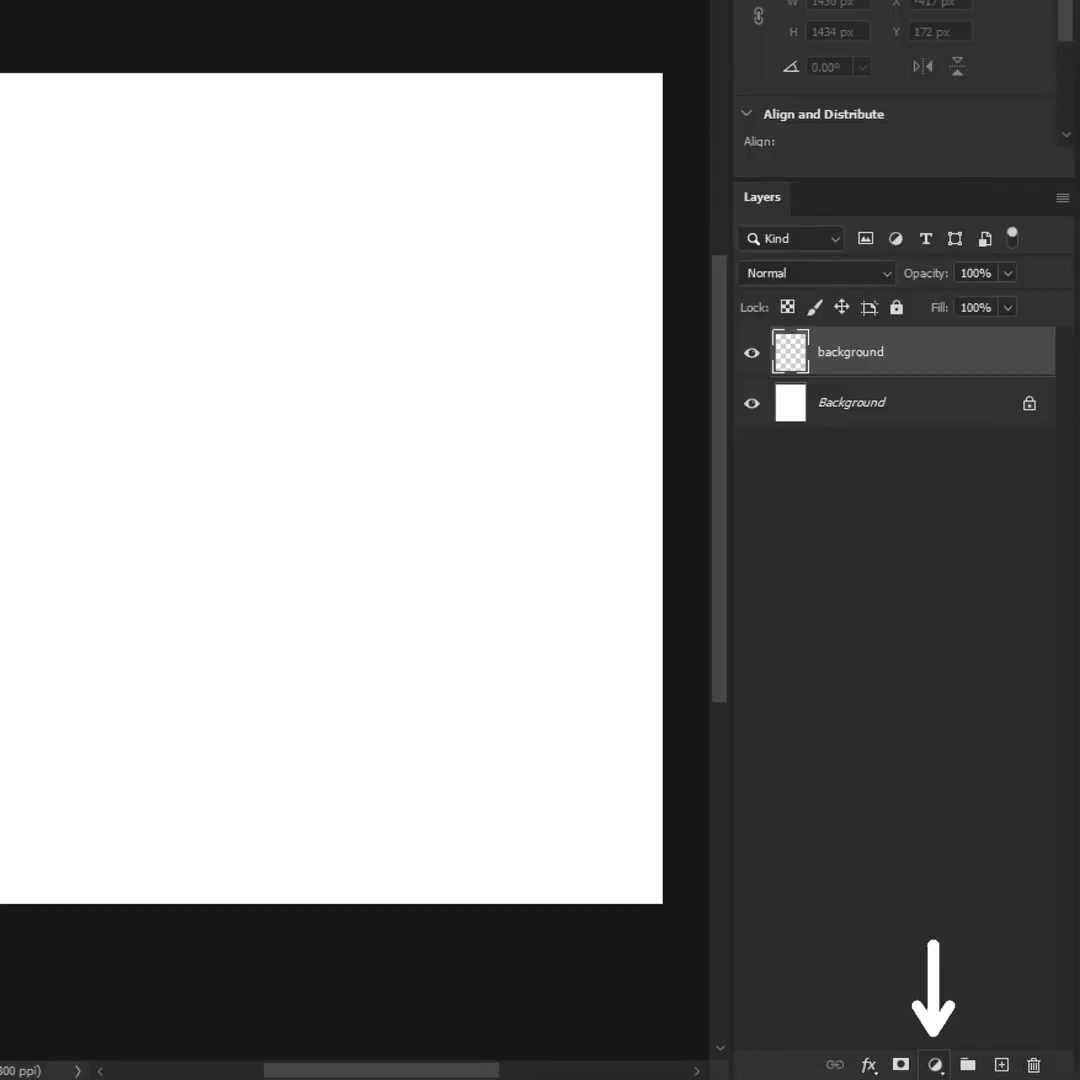
Step: Add a Solid Color fill to the "background" layer using black, 000000
left_click(935, 1064)
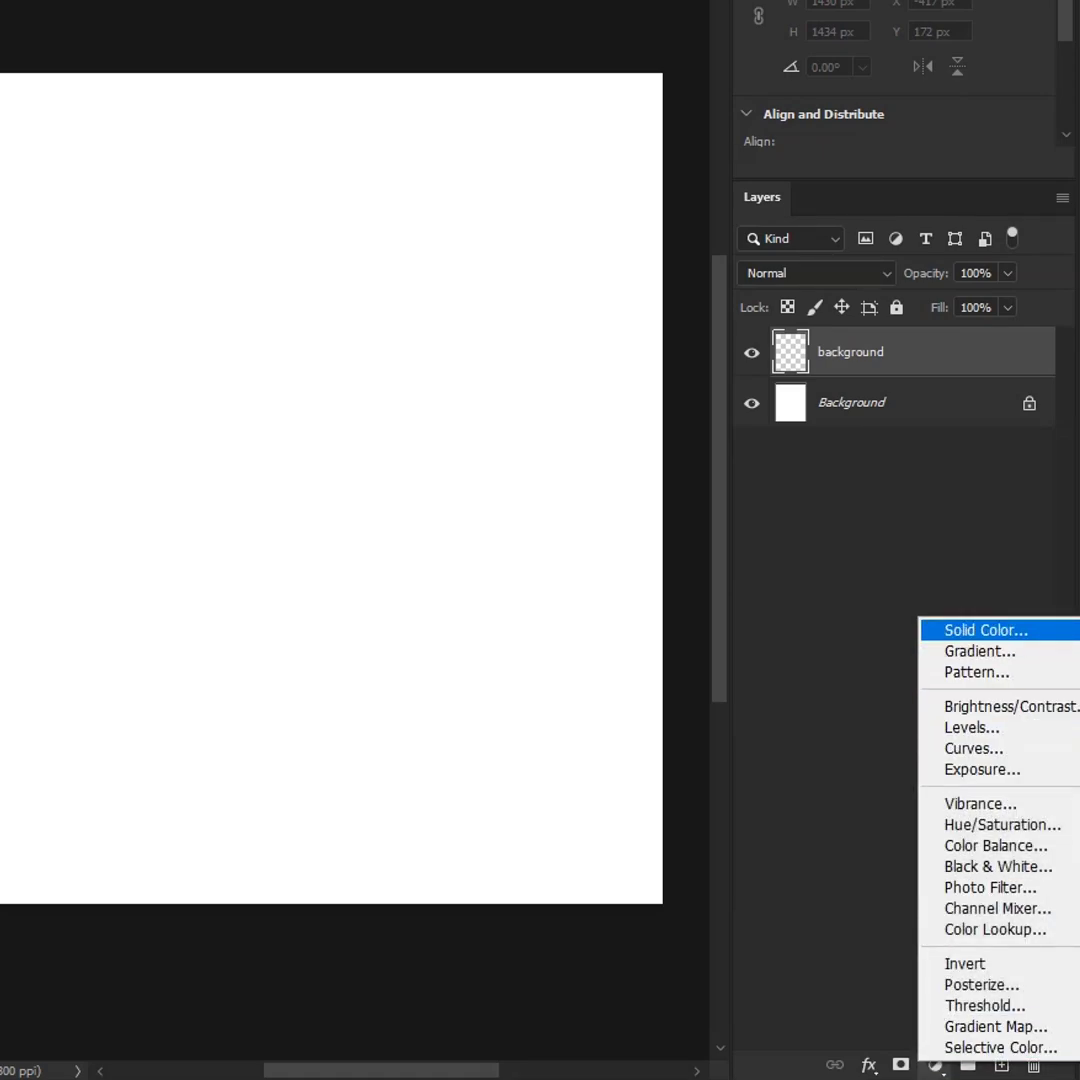
left_click(986, 630)
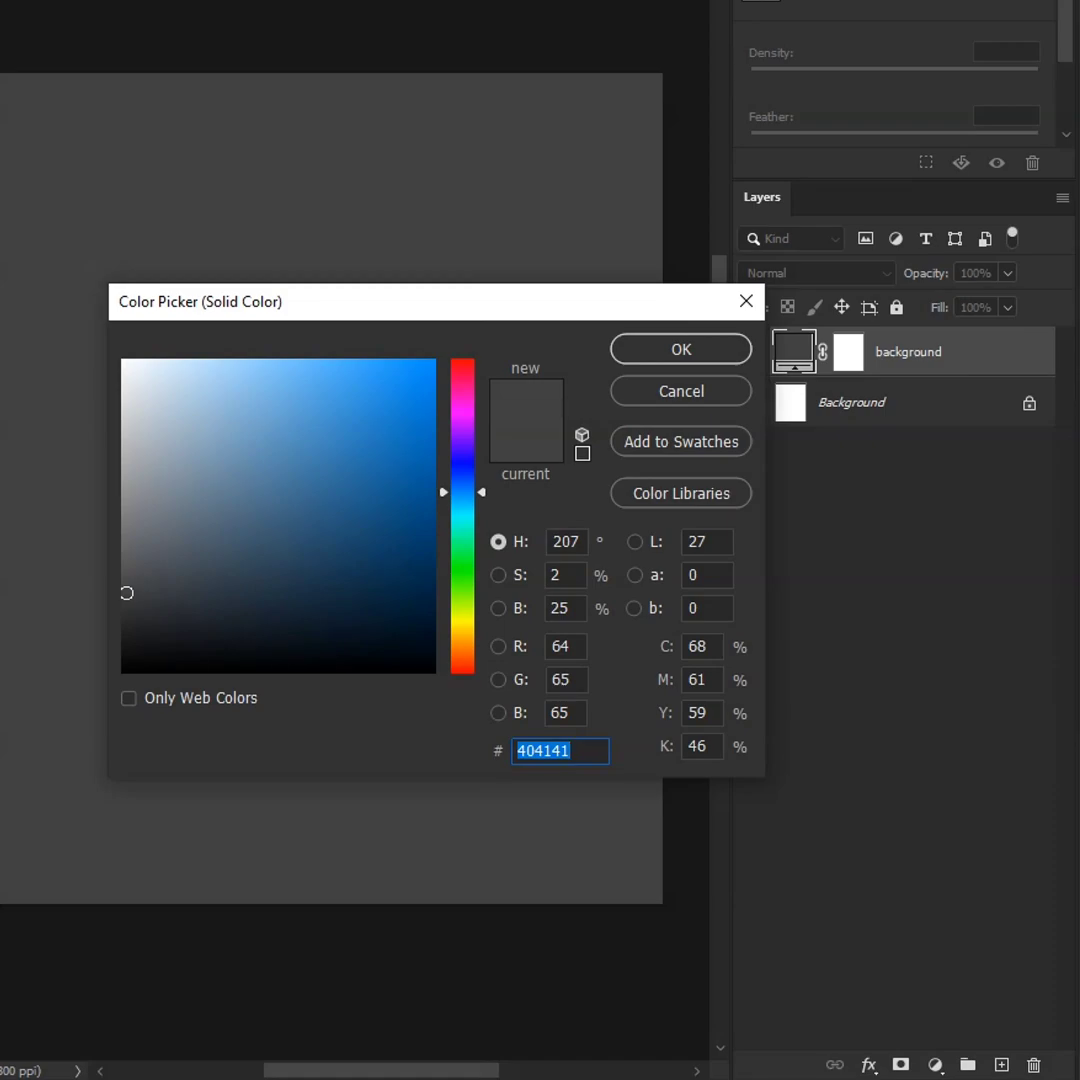
left_click_drag(267, 588, 122, 672)
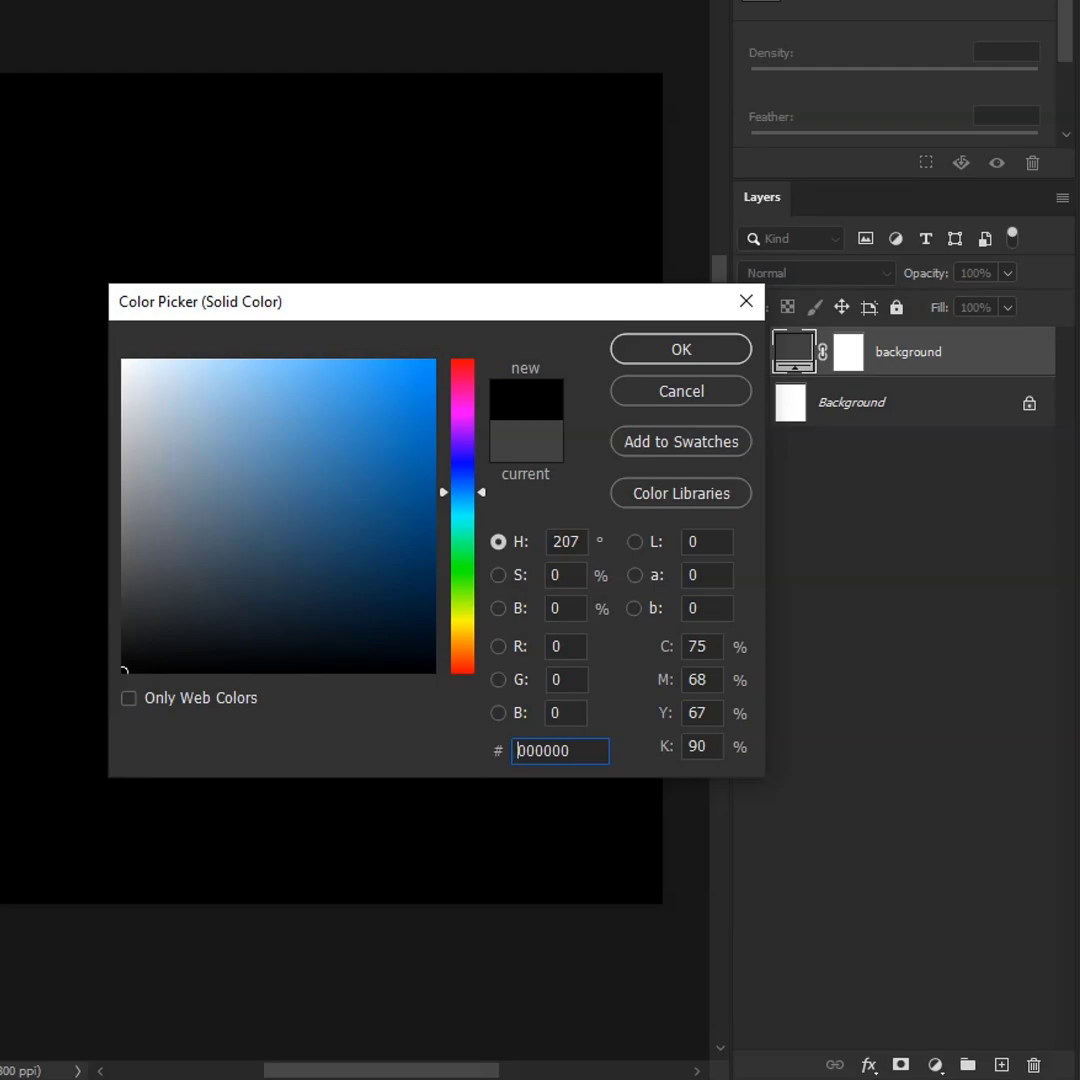
left_click(681, 349)
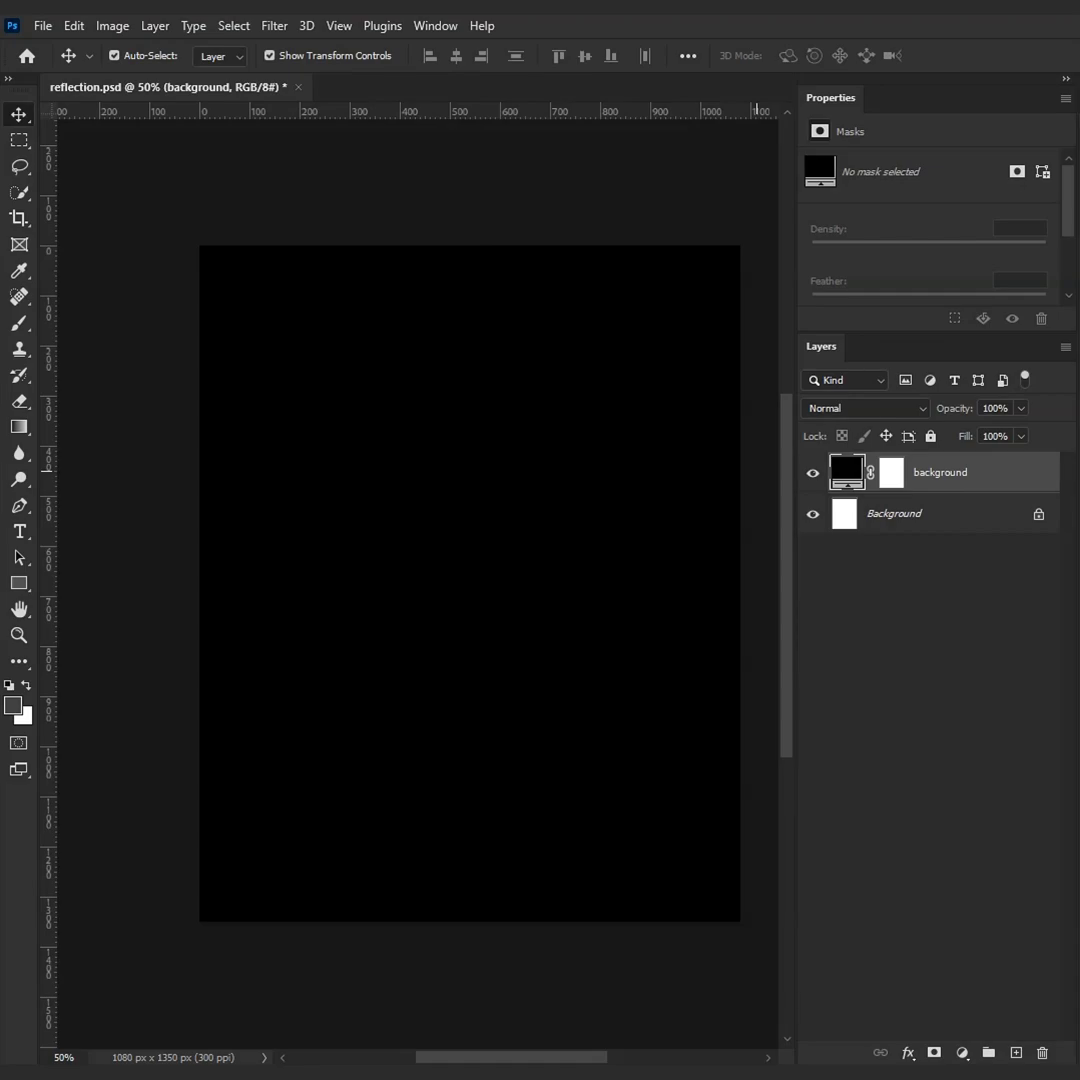
Step: Place the Red-Bull-Transparent-Image-png- file from the "photoshop shade" folder into reflection.psd and commit the placement
key("alt+Tab")
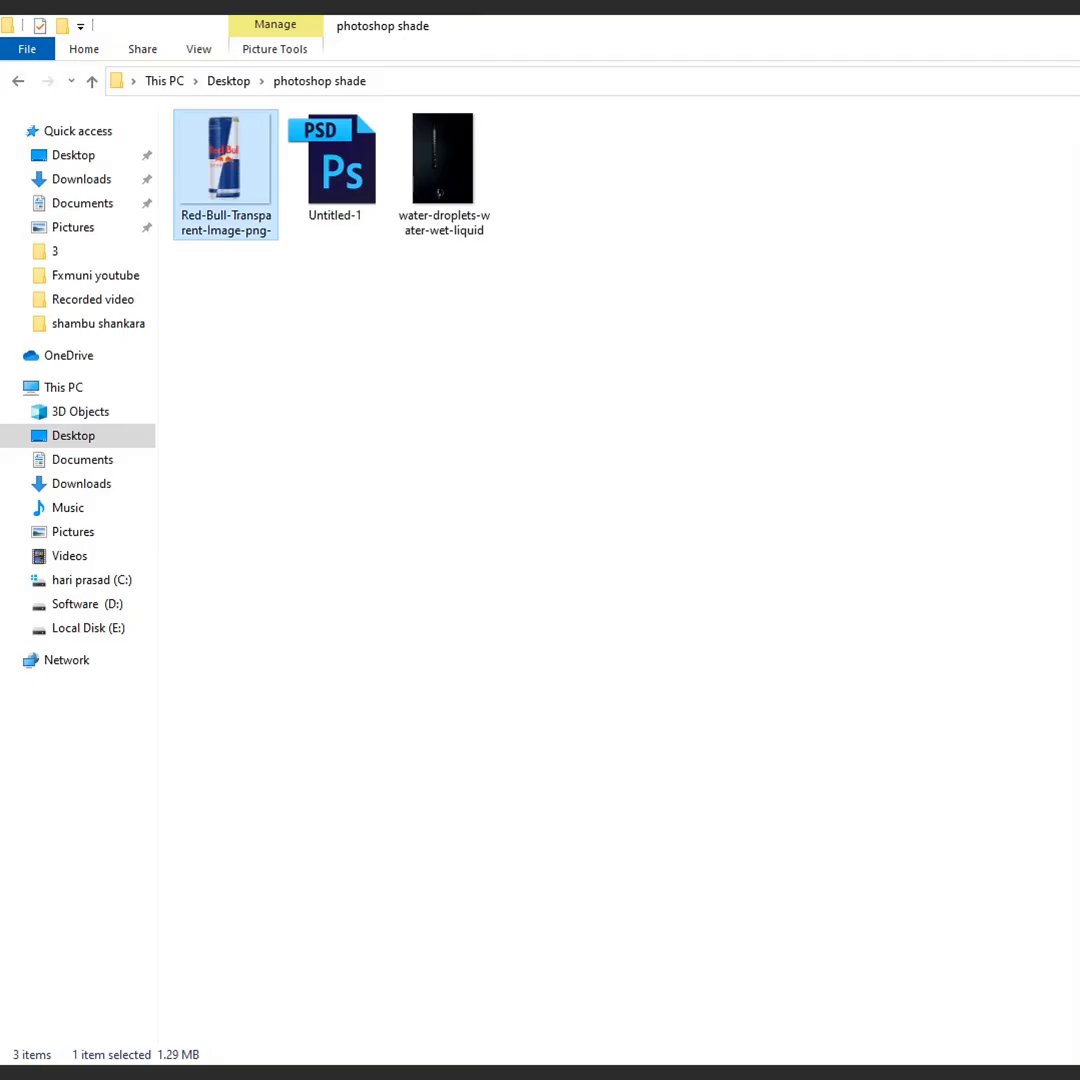
left_click_drag(225, 160, 420, 500)
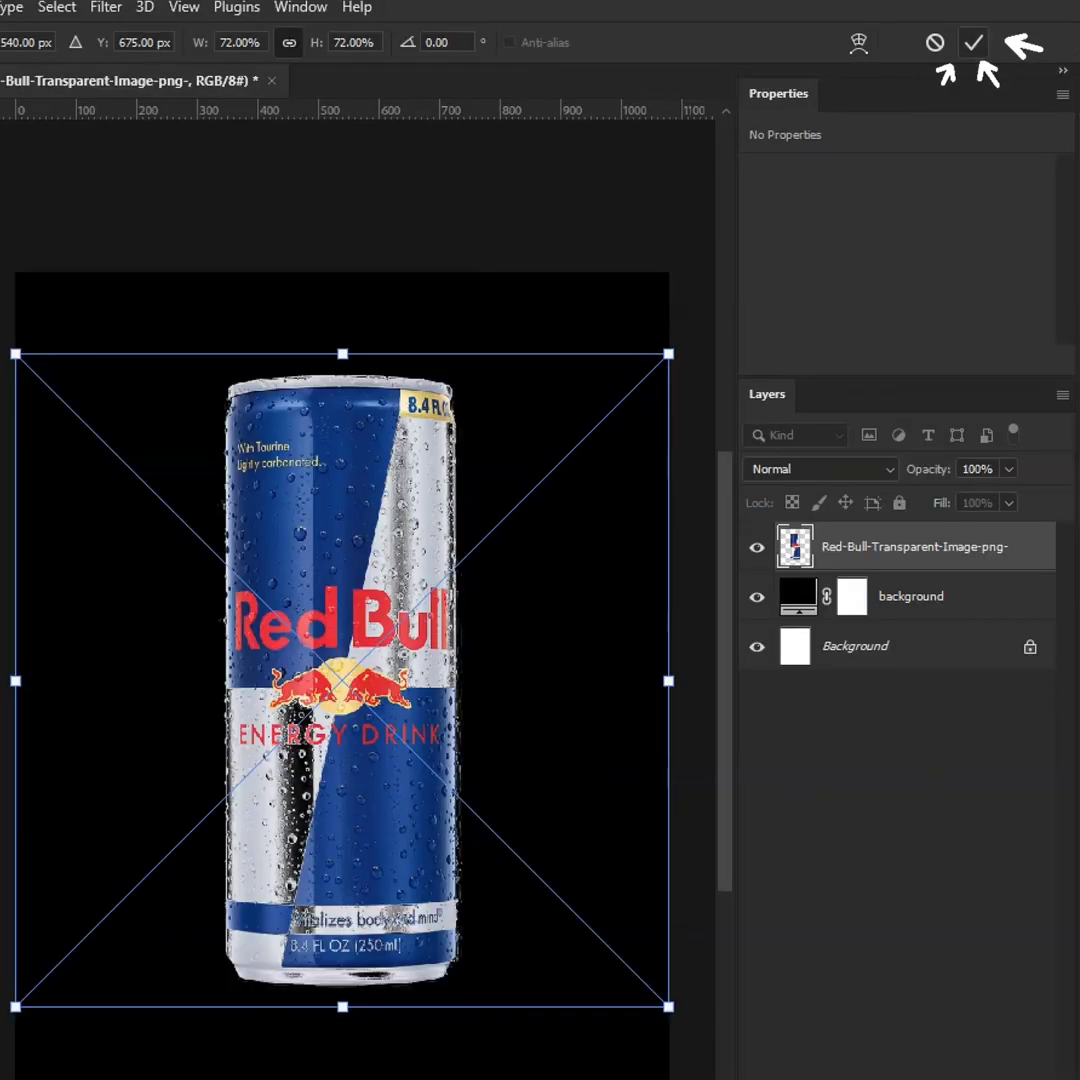
left_click(973, 42)
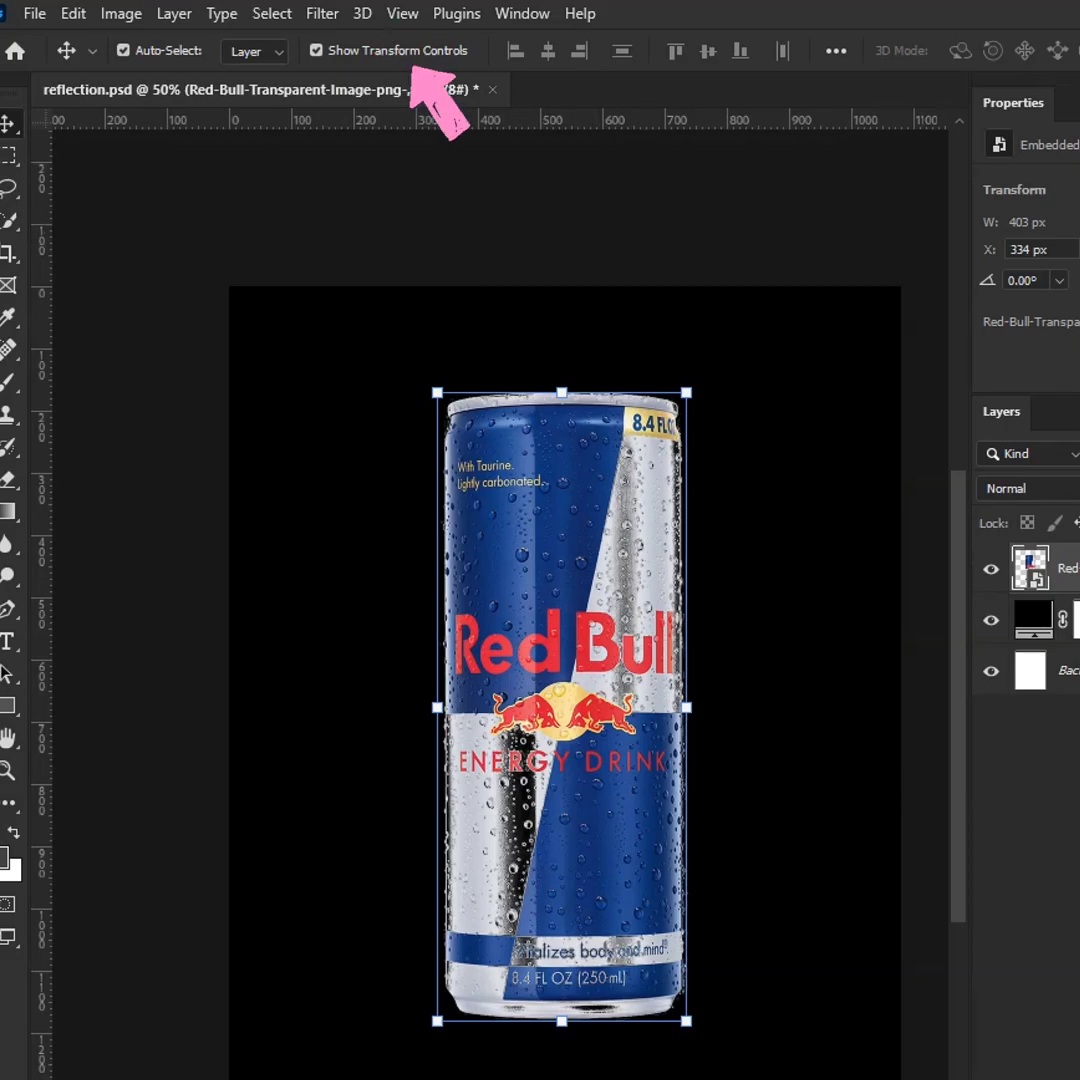
Step: With transform controls shown, scale the can down proportionally to about 48.4%, keeping it centered on the canvas
left_click(316, 50)
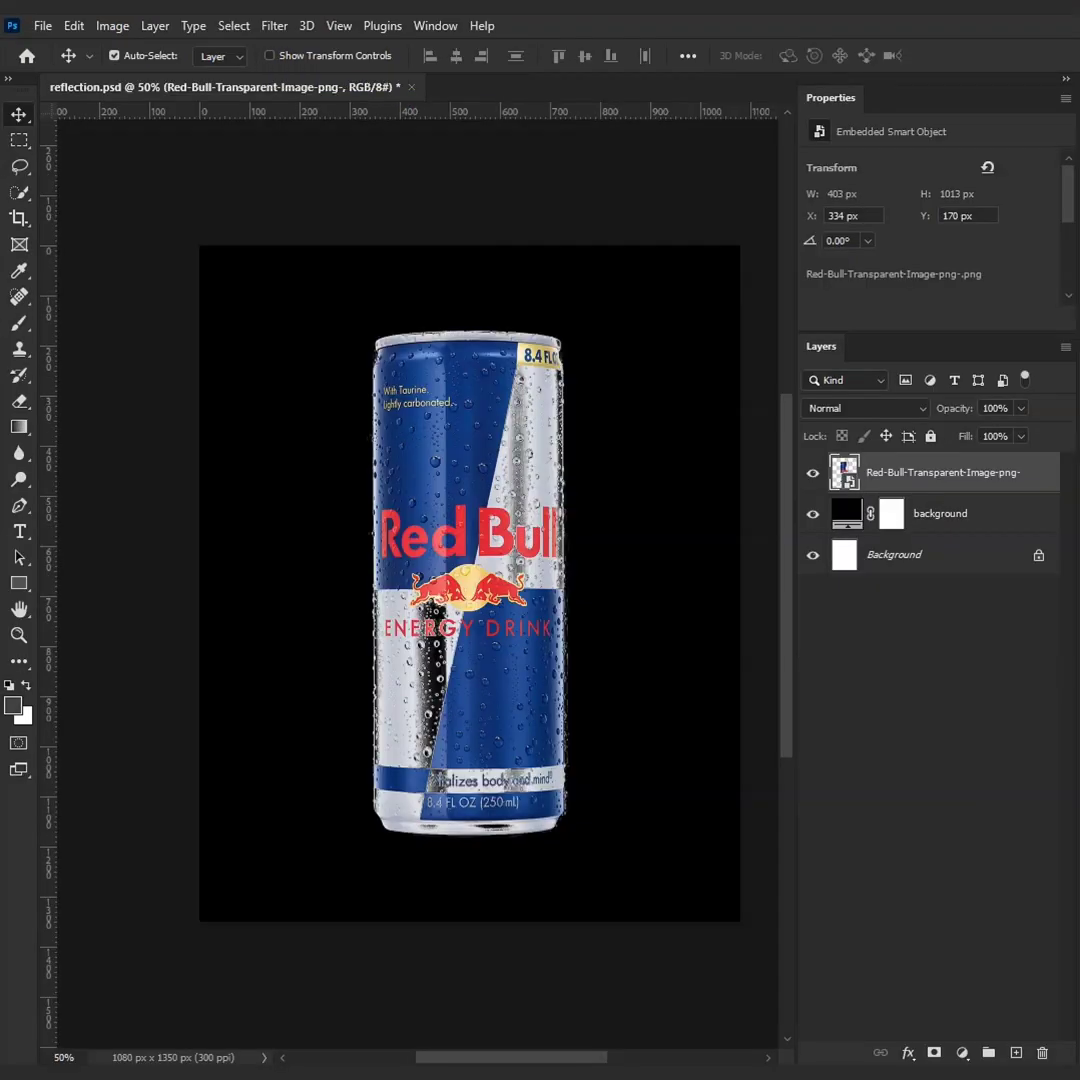
left_click(316, 50)
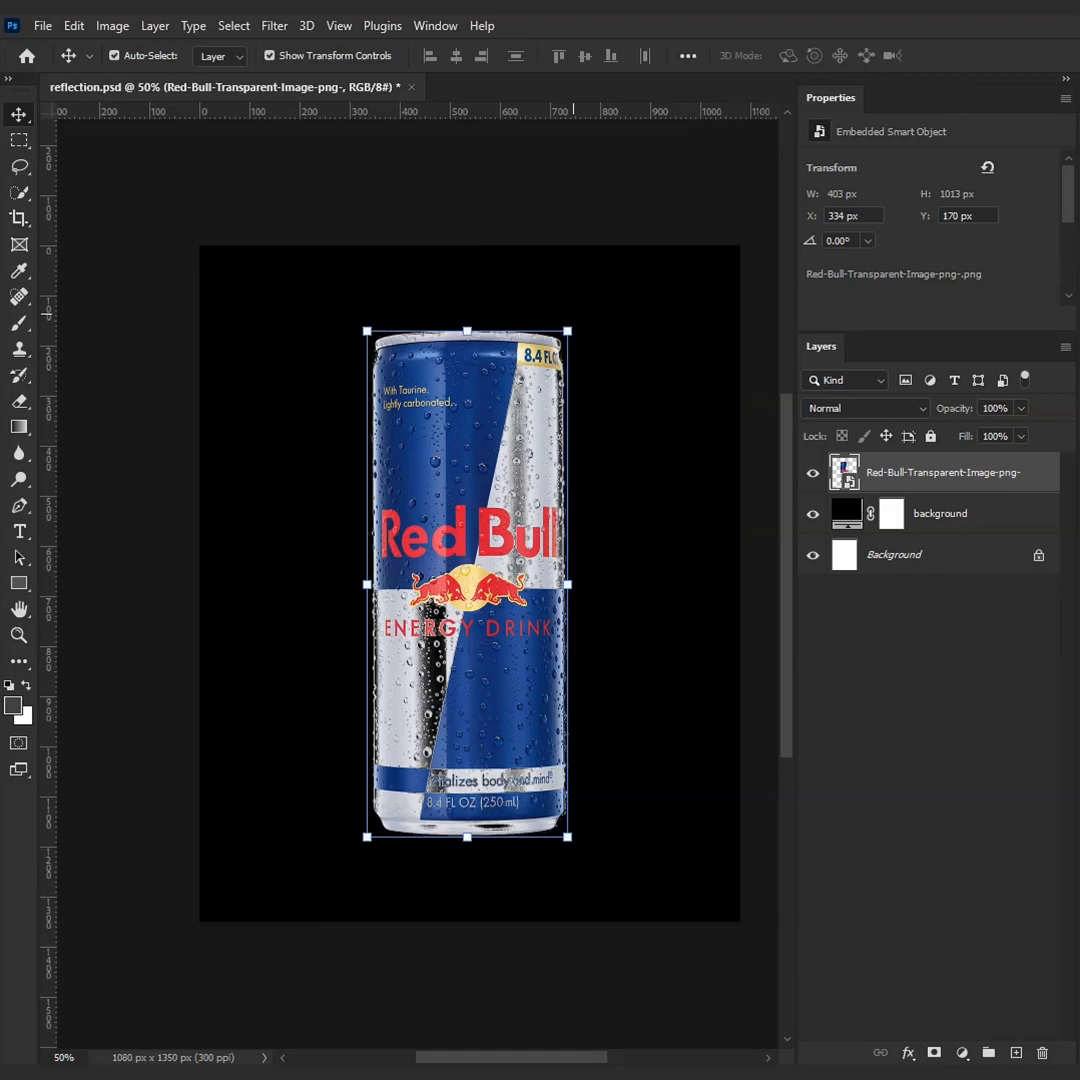
mouse_move(567, 327)
left_mouse_down()
mouse_move(549, 368)
mouse_move(548, 343)
left_mouse_up()
left_click_drag(720, 328, 542, 506)
left_click_drag(426, 672, 535, 568)
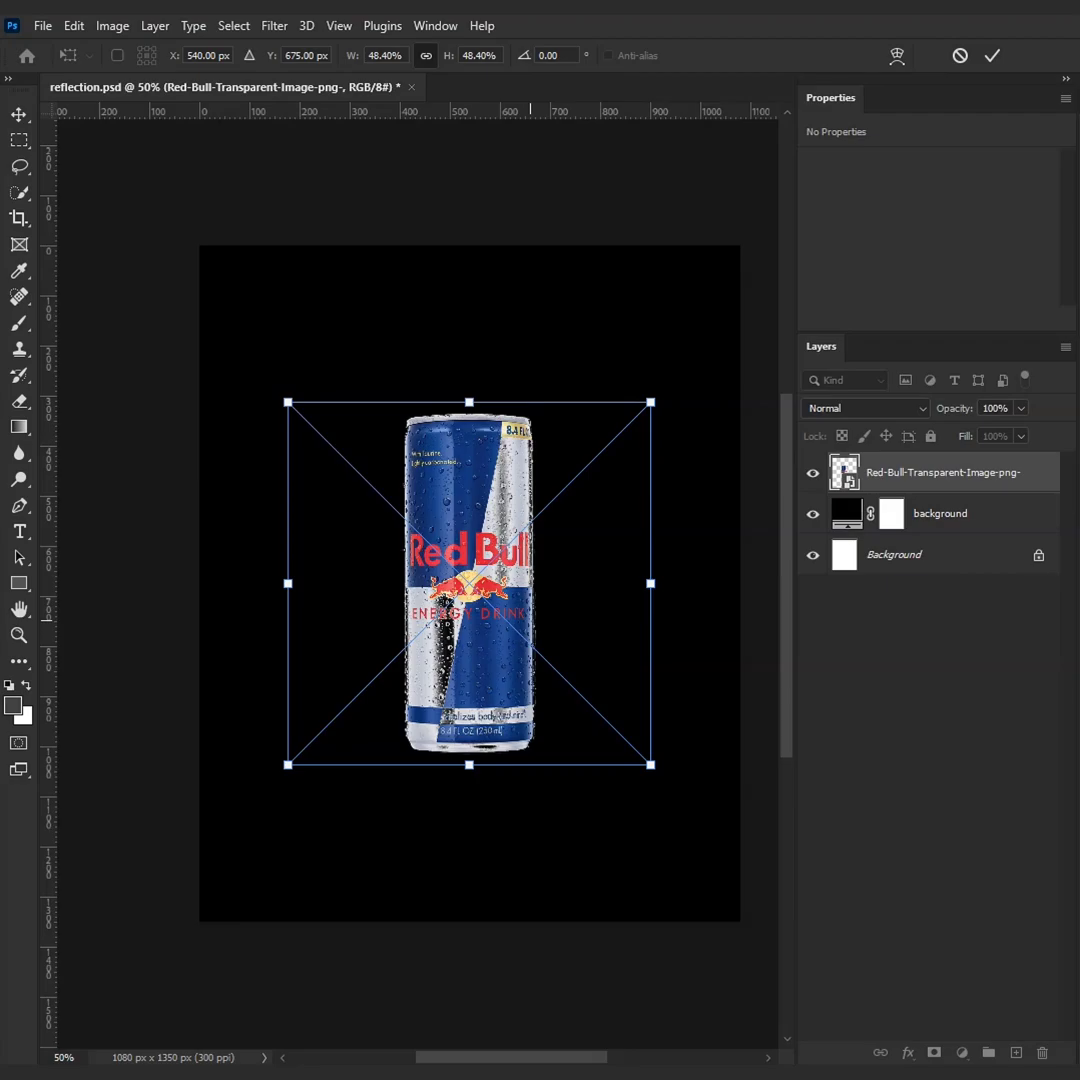
key("Return")
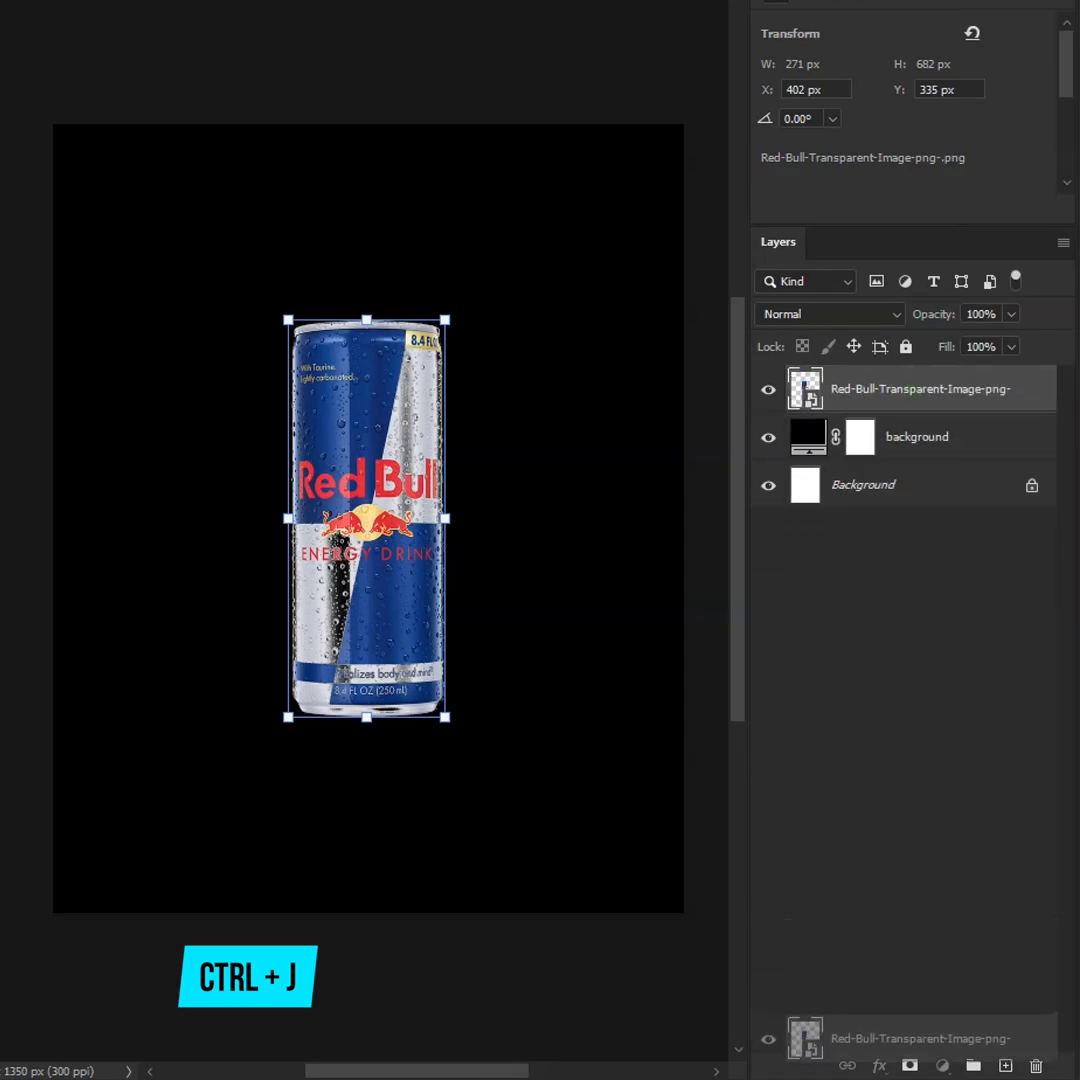
Step: Duplicate the can layer and flip the copy vertically
key("ctrl+j")
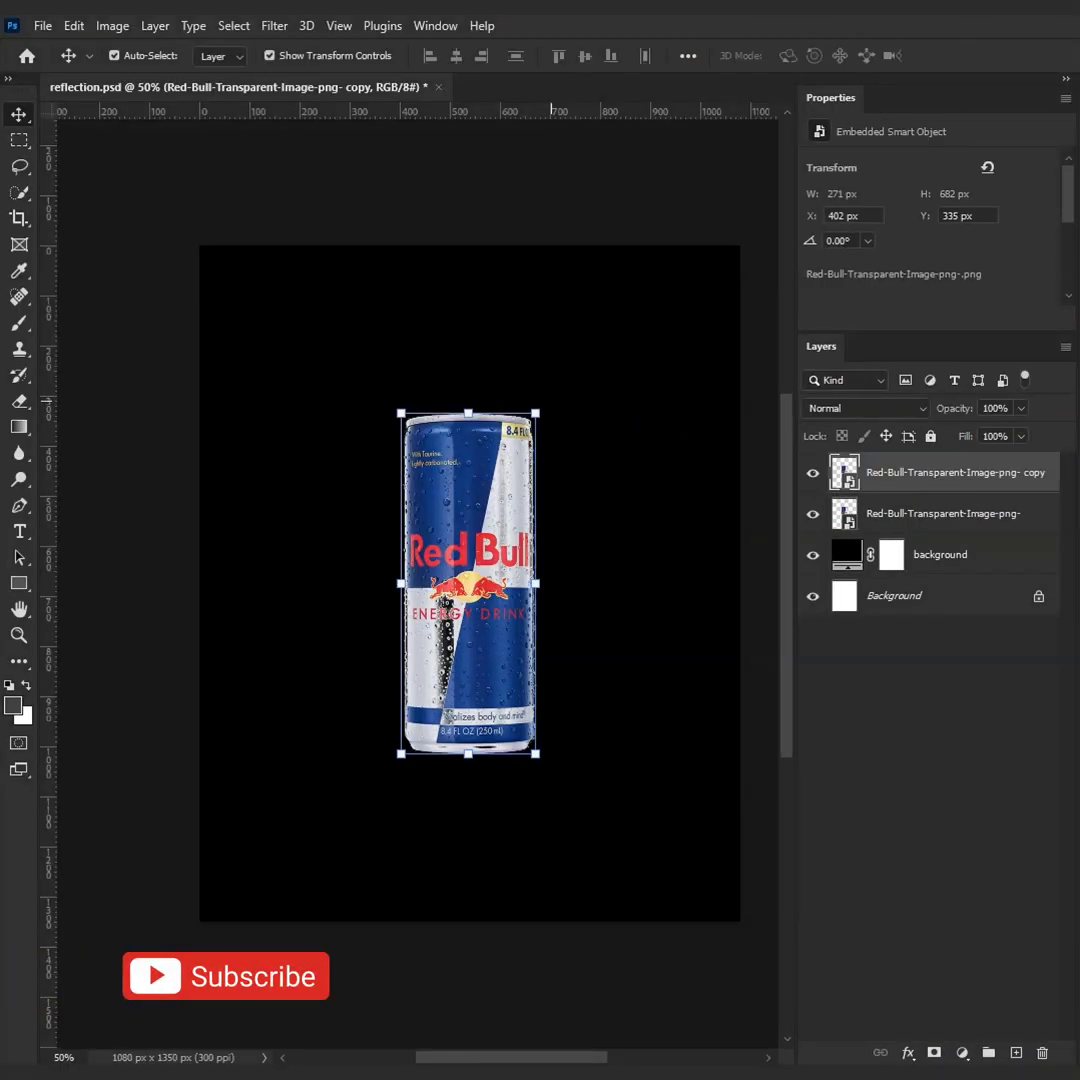
key("ctrl+t")
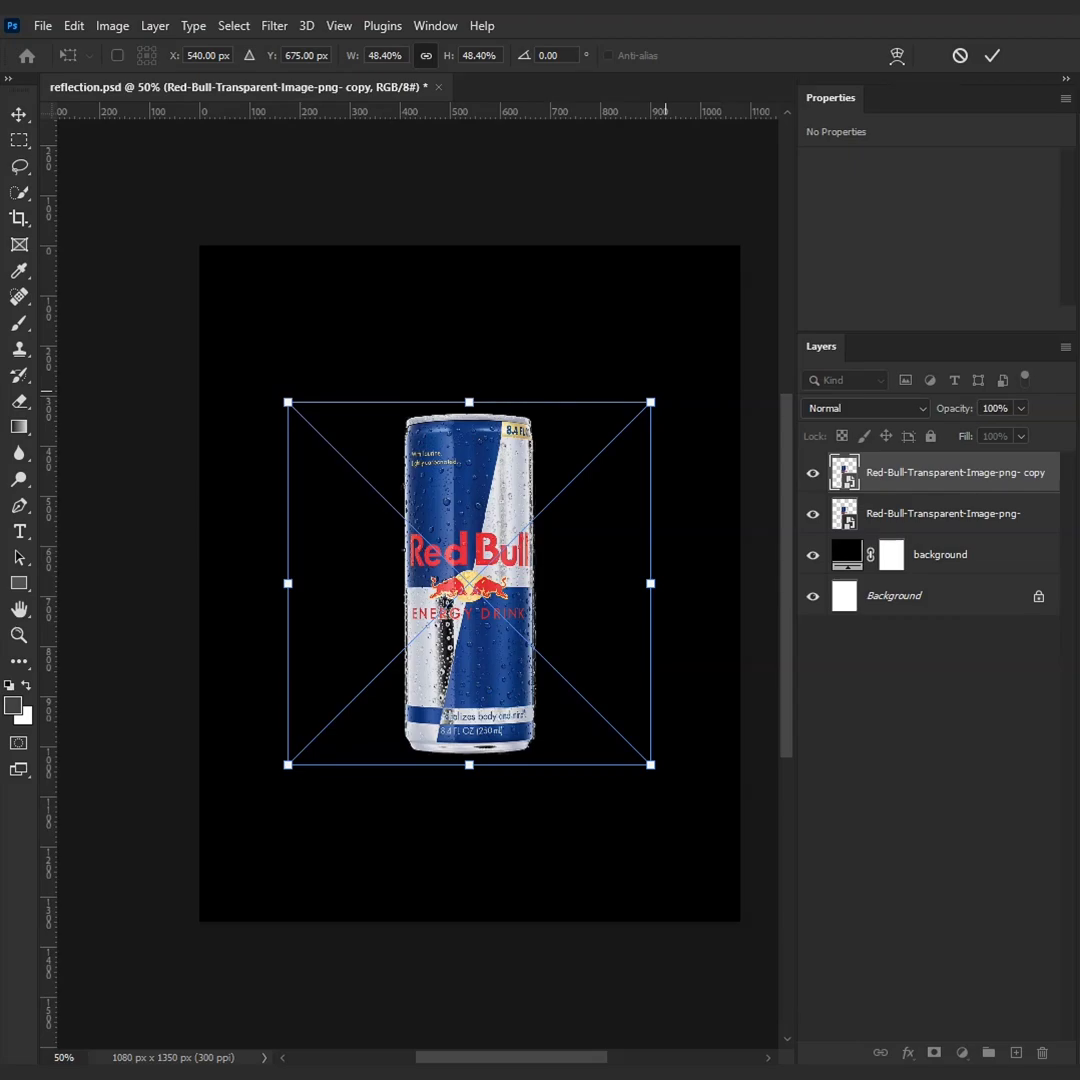
right_click(665, 393)
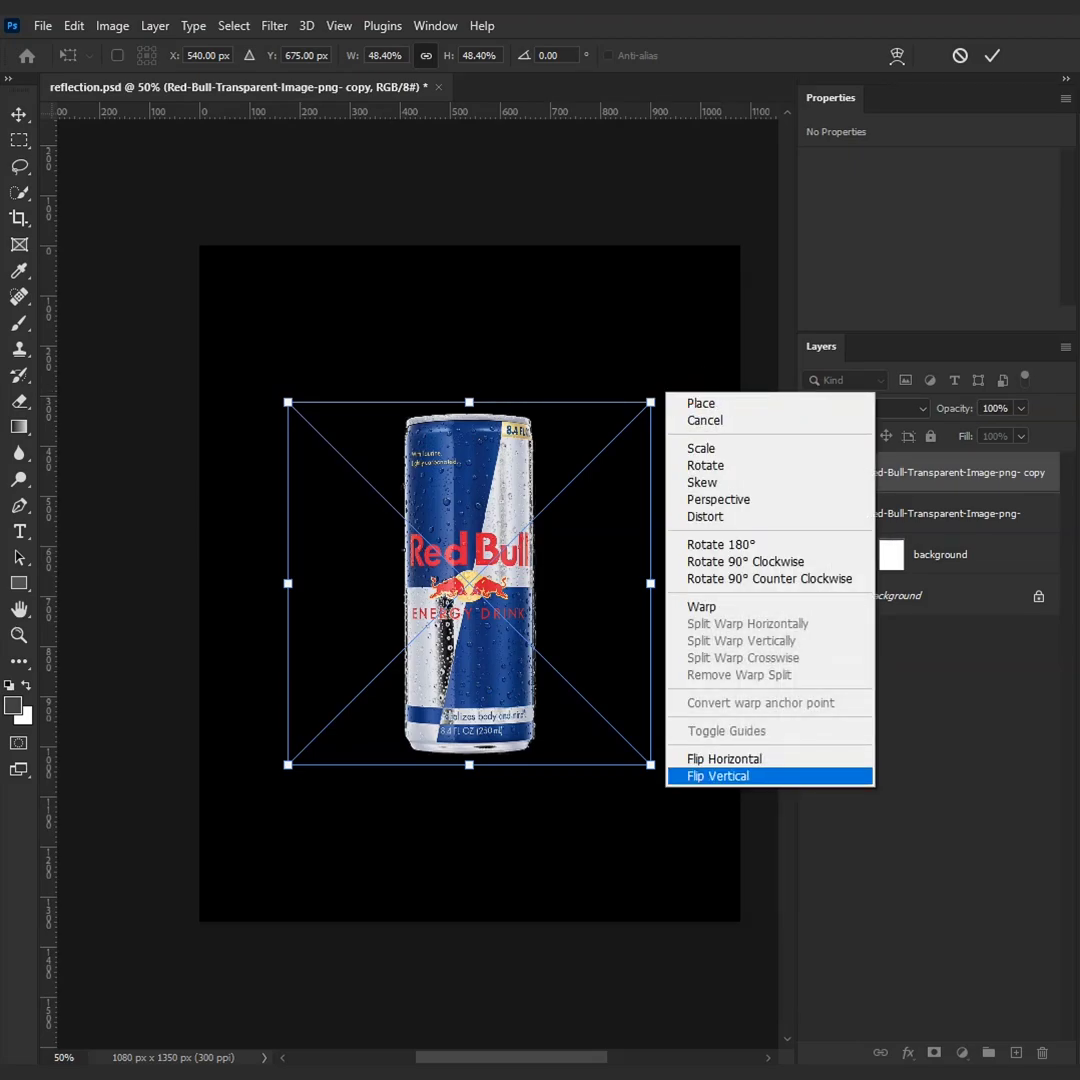
left_click(730, 776)
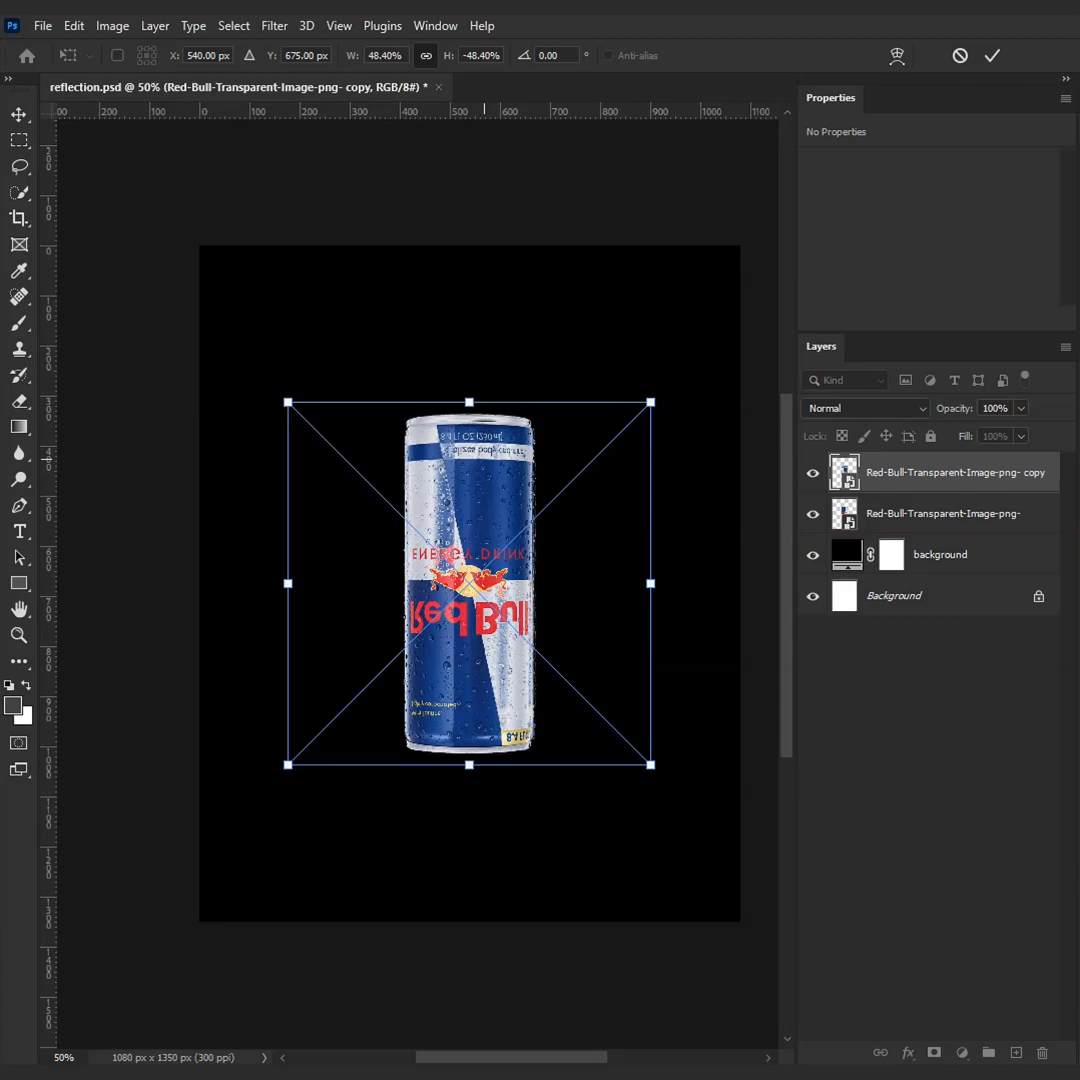
Step: Move the flipped can straight down so it mirrors the original just below its base, and commit the transform
left_click_drag(498, 406, 498, 744)
key("Down")
key("Down")
key("Down")
key("Down")
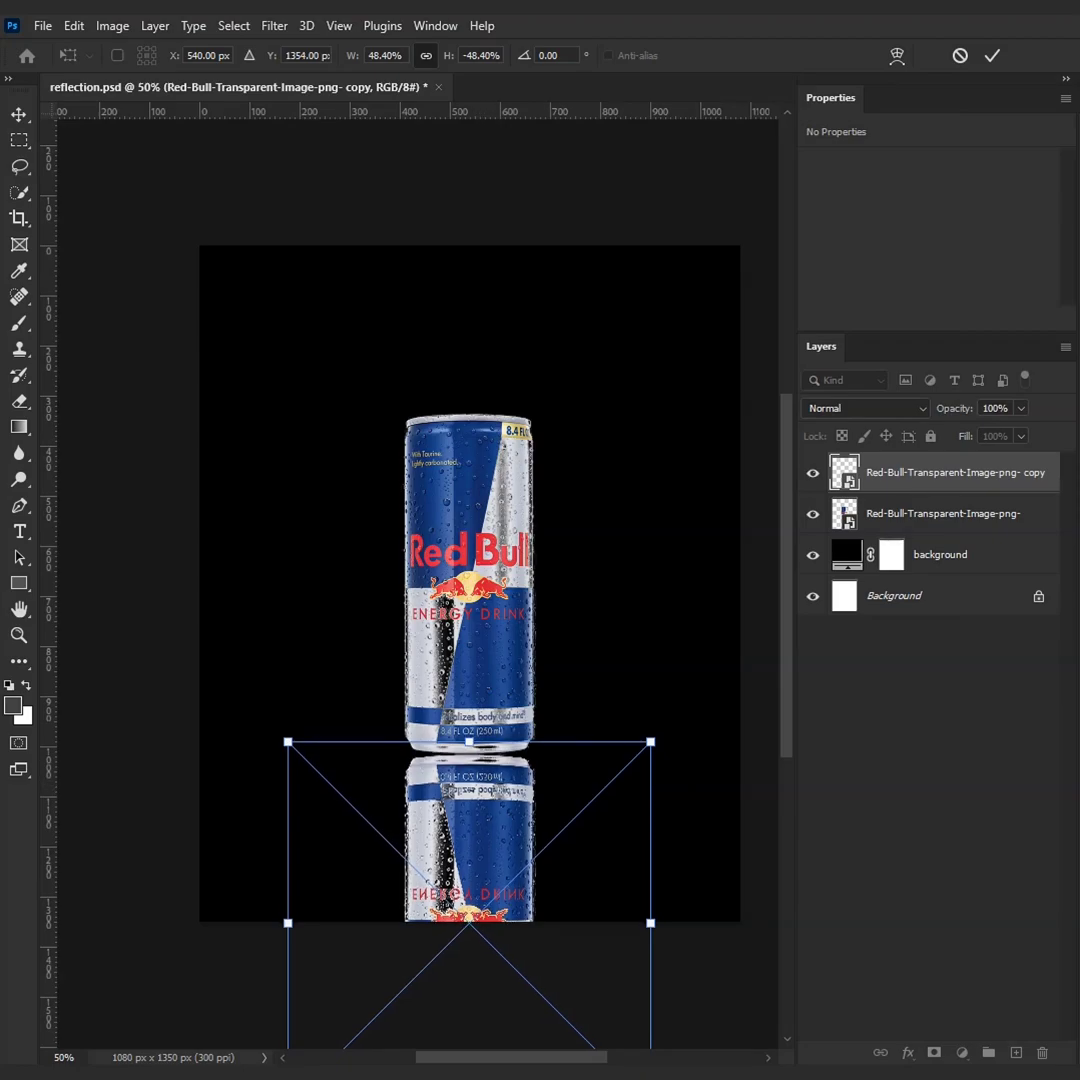
key("Return")
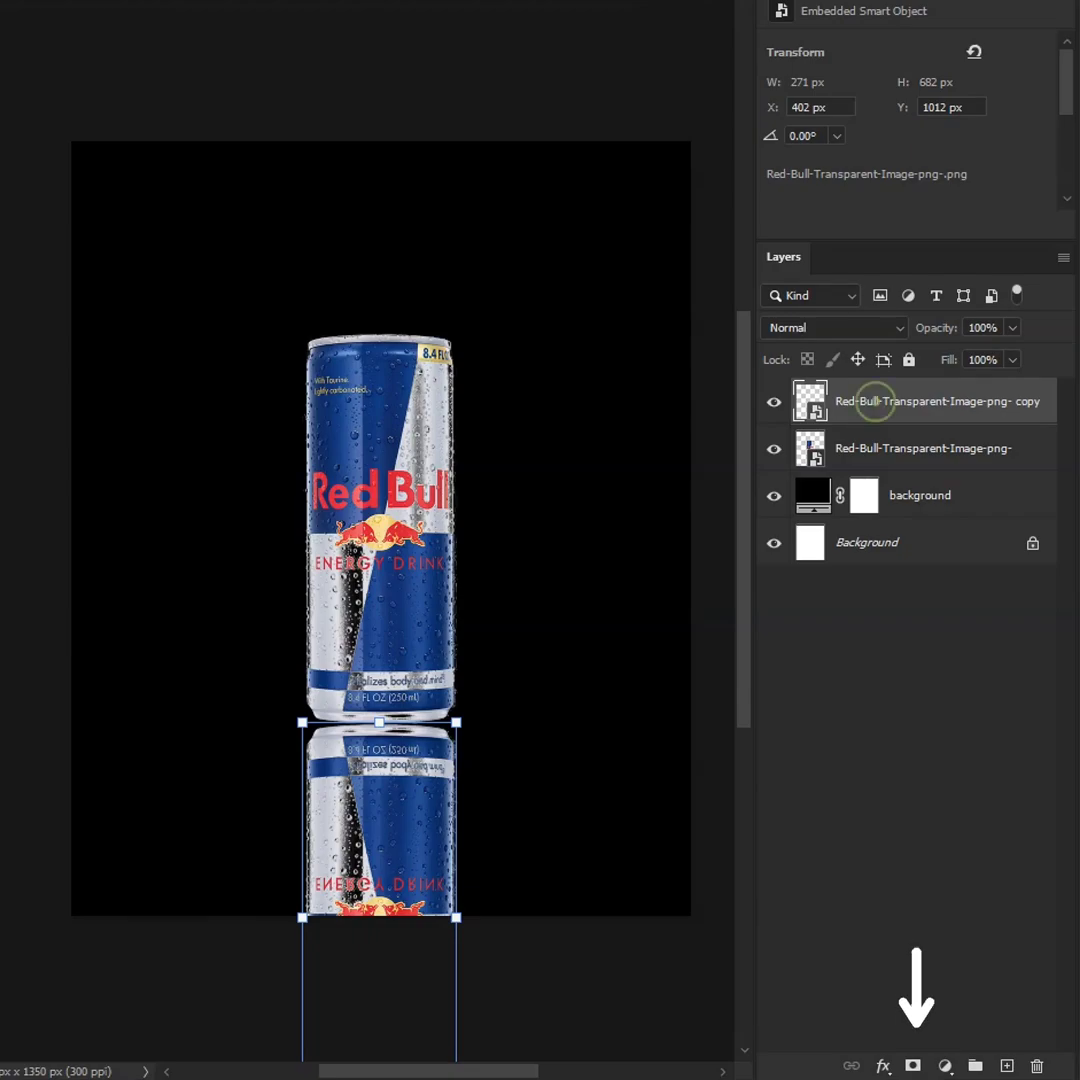
Step: Add a layer mask to the flipped can copy and make the mask the editing target
left_click(912, 1065)
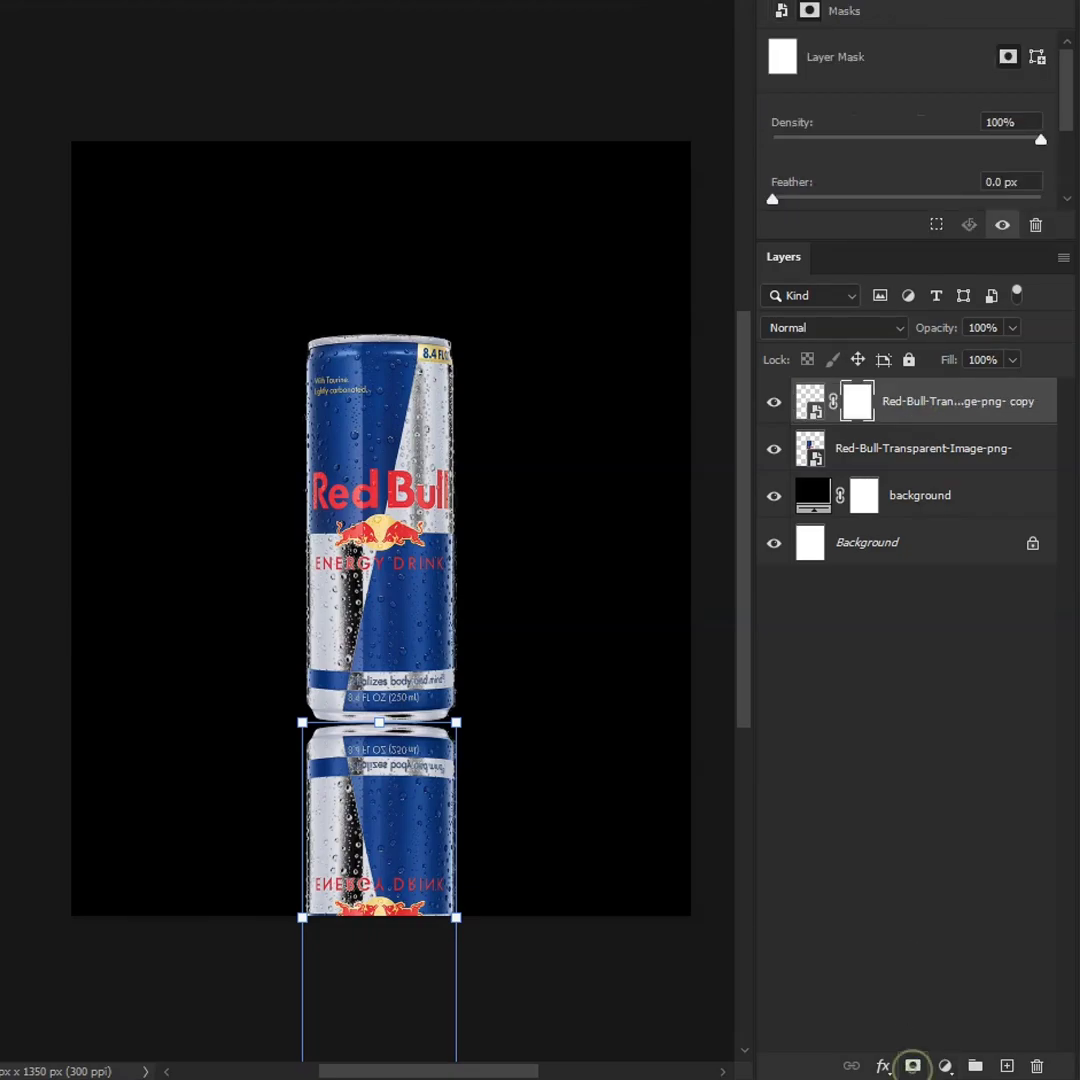
left_click(813, 403)
left_click(858, 404)
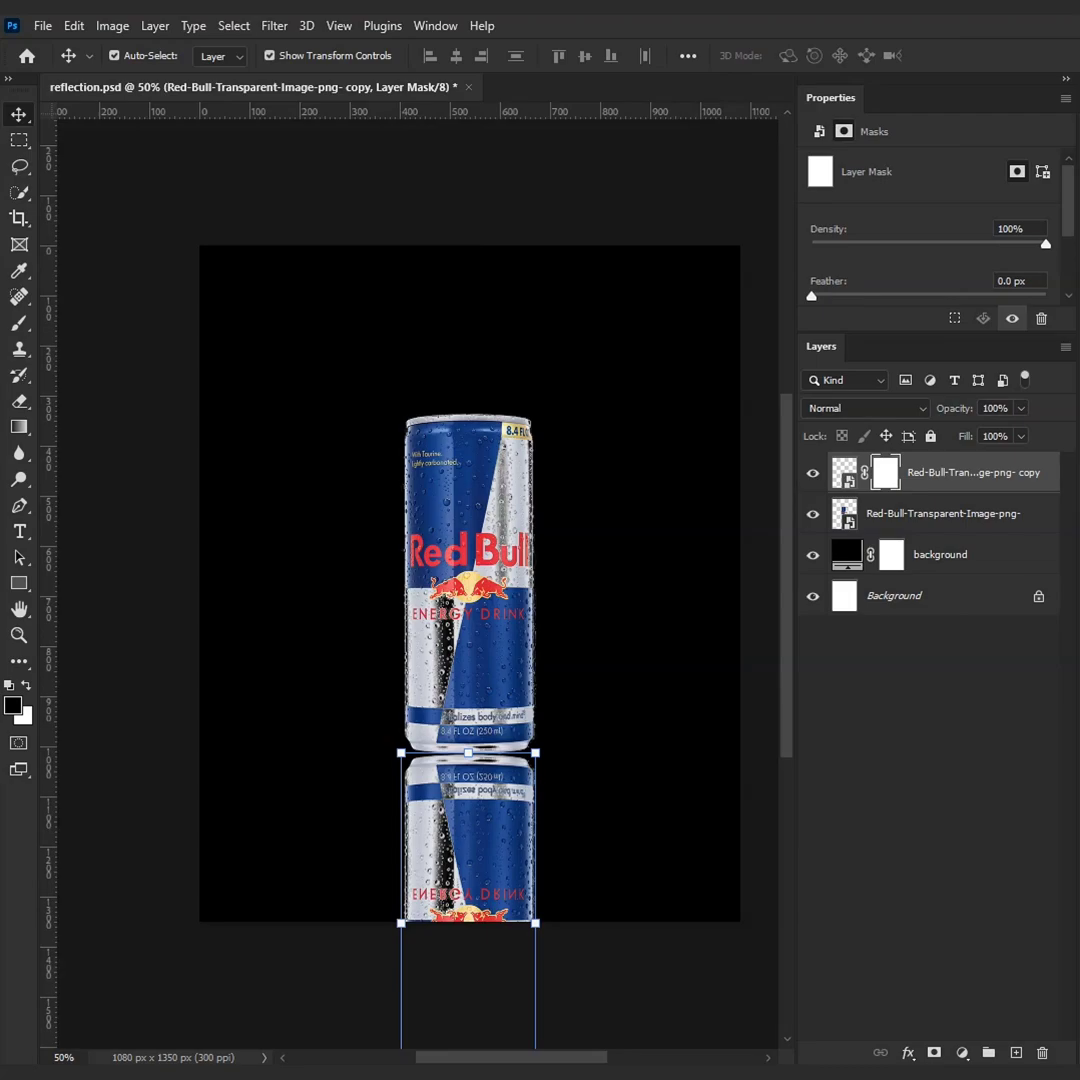
Step: Activate the Gradient Tool, open its gradient in the Gradient Editor and expand the Basics presets
left_click(19, 427)
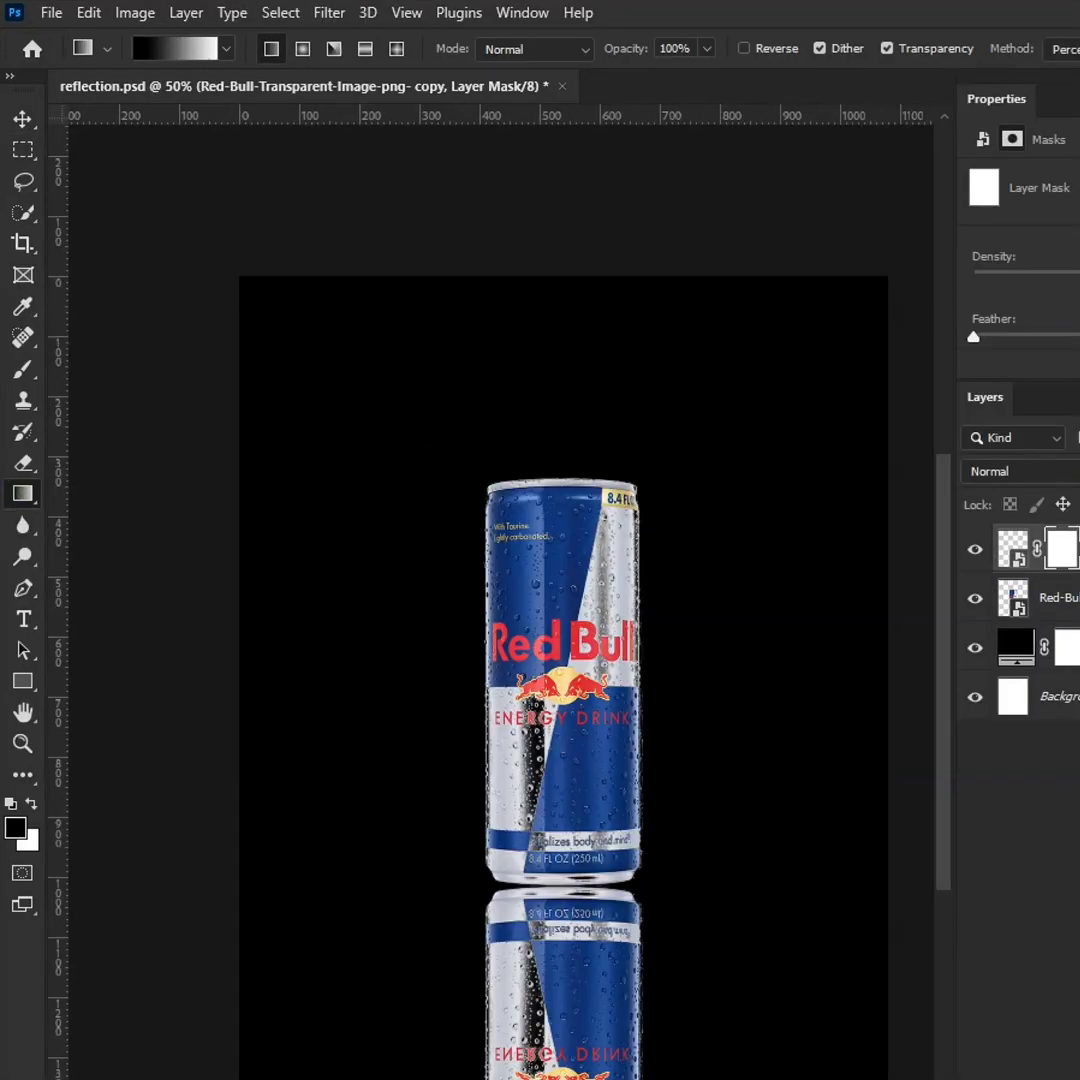
right_click(19, 427)
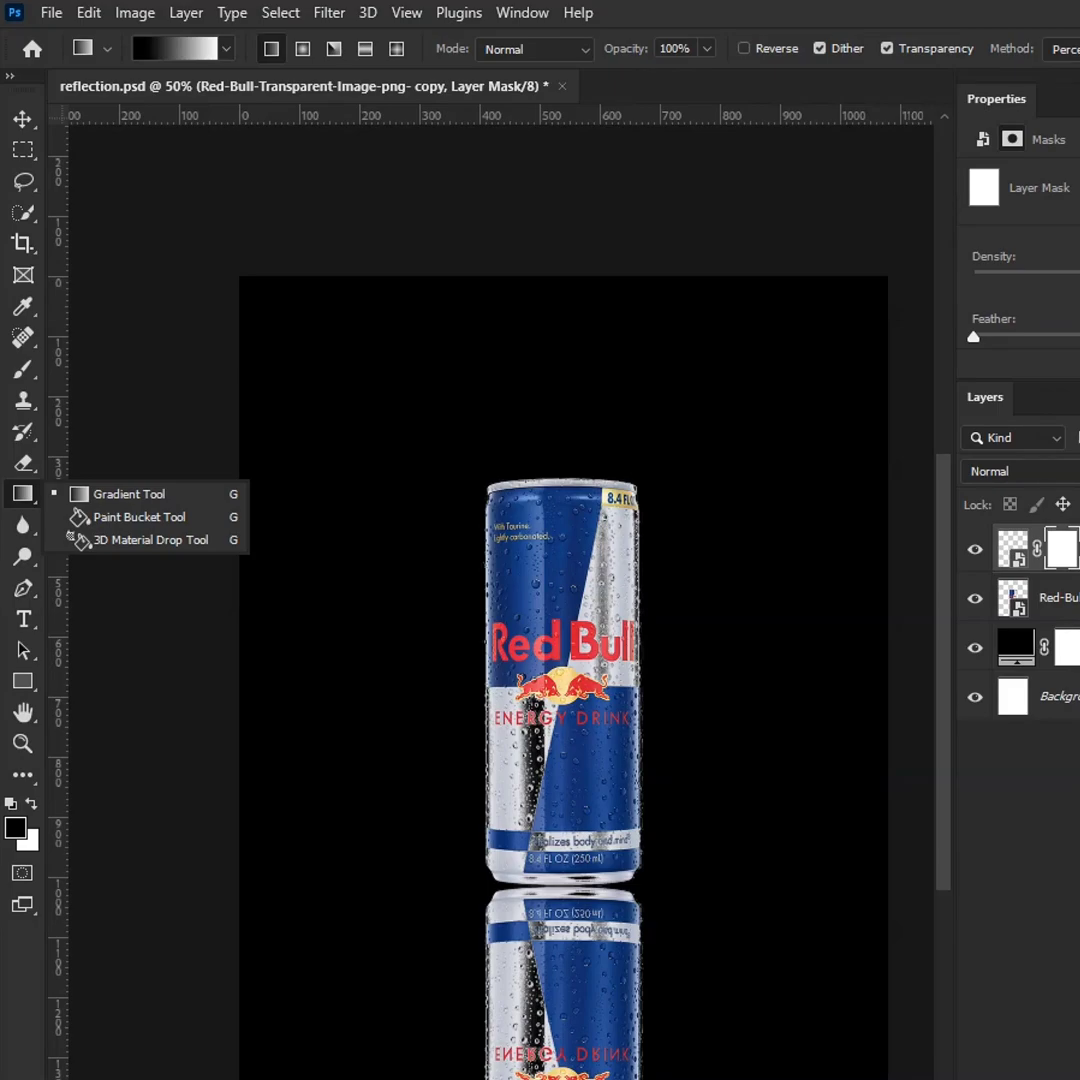
left_click(129, 494)
left_click(175, 48)
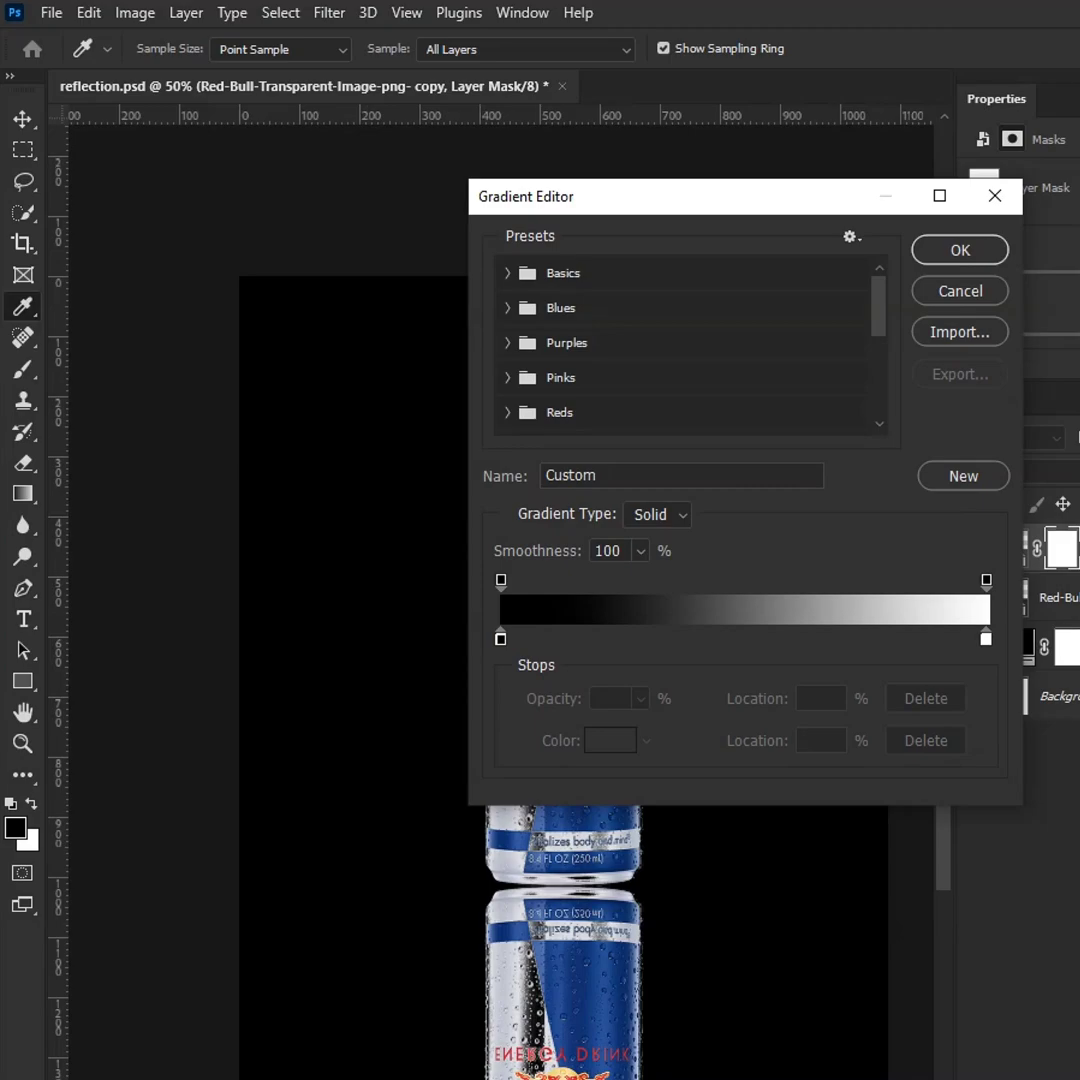
left_click(507, 272)
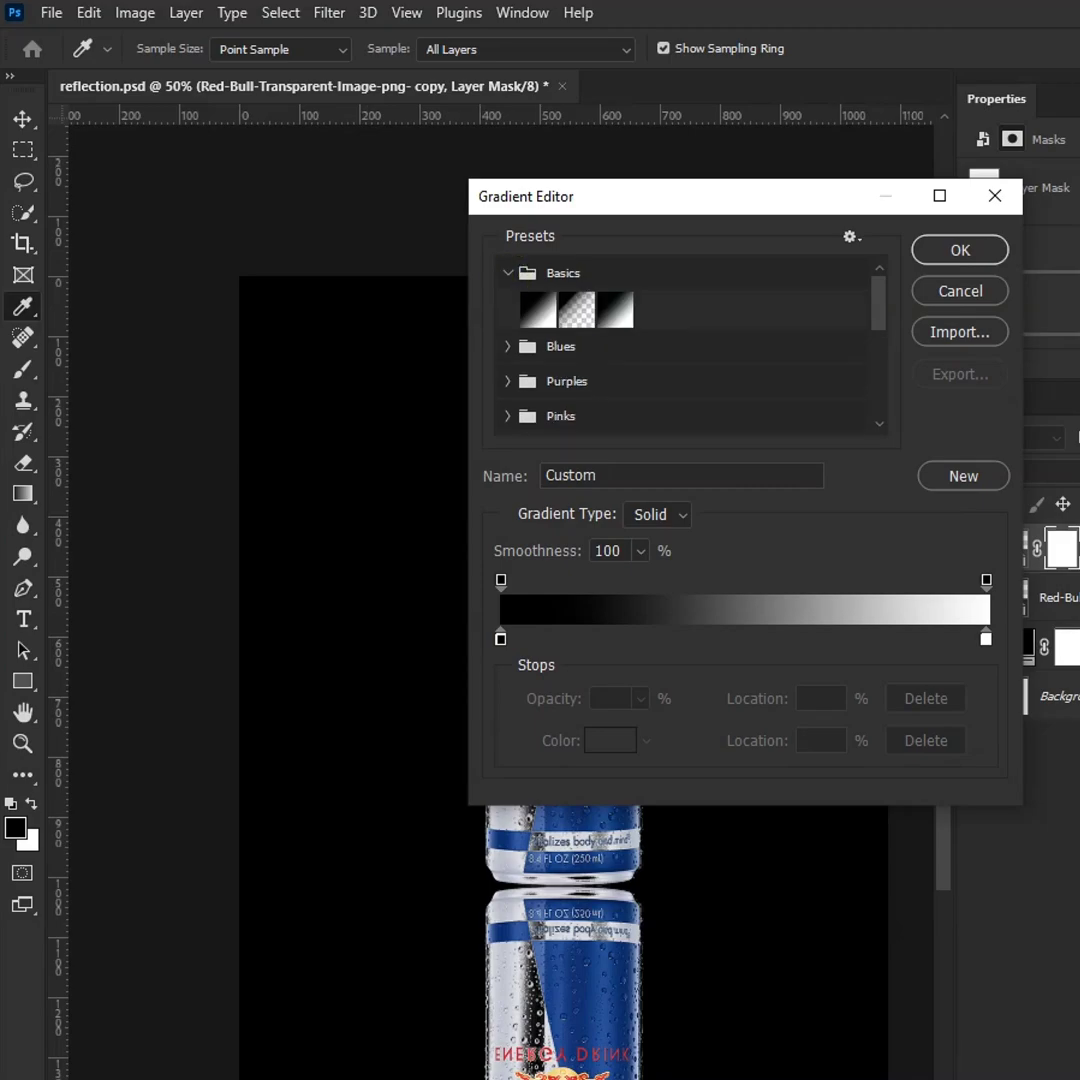
left_click_drag(868, 194, 750, 193)
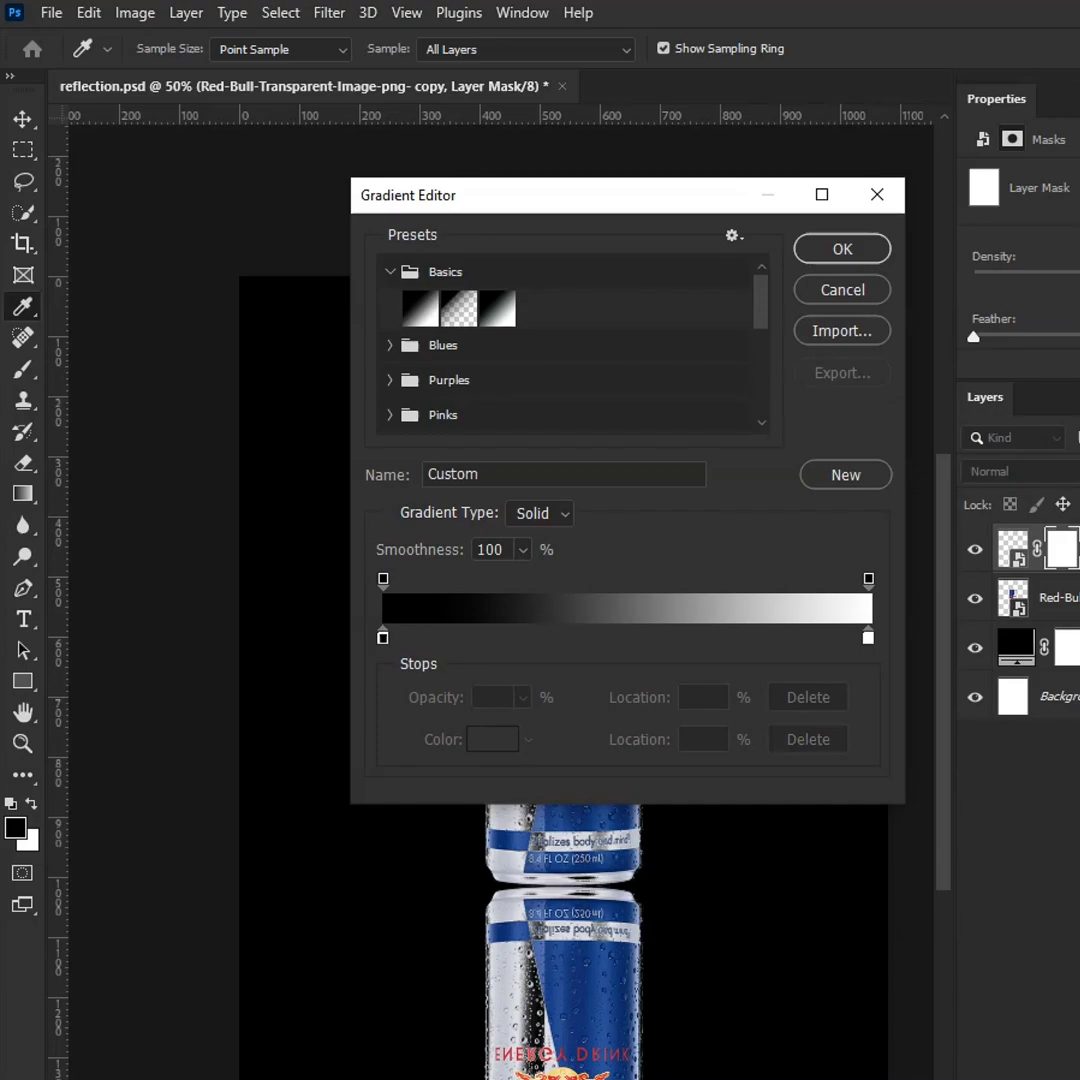
Step: Change the gradient's starting color stop to red
double_click(383, 637)
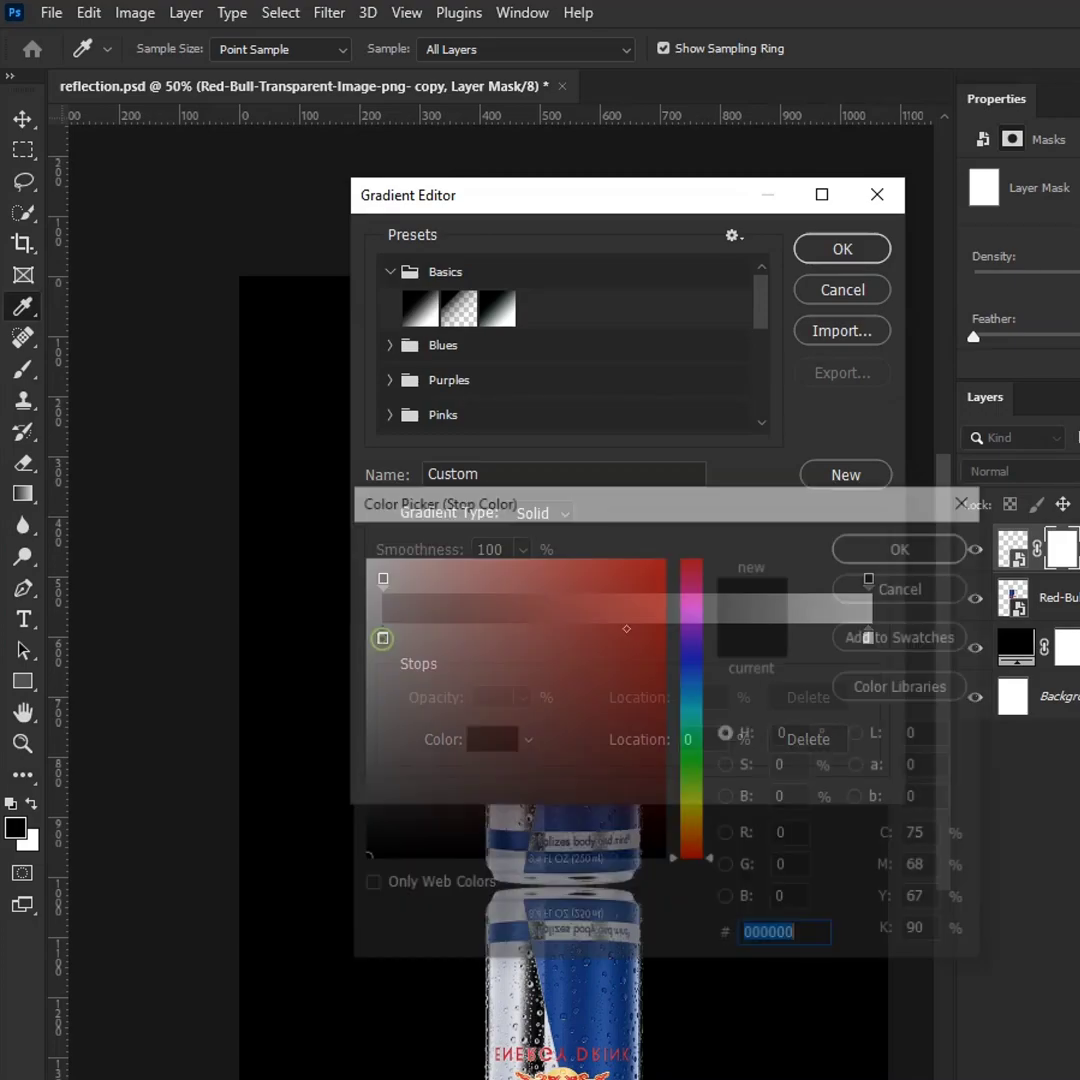
left_click(645, 607)
key("Return")
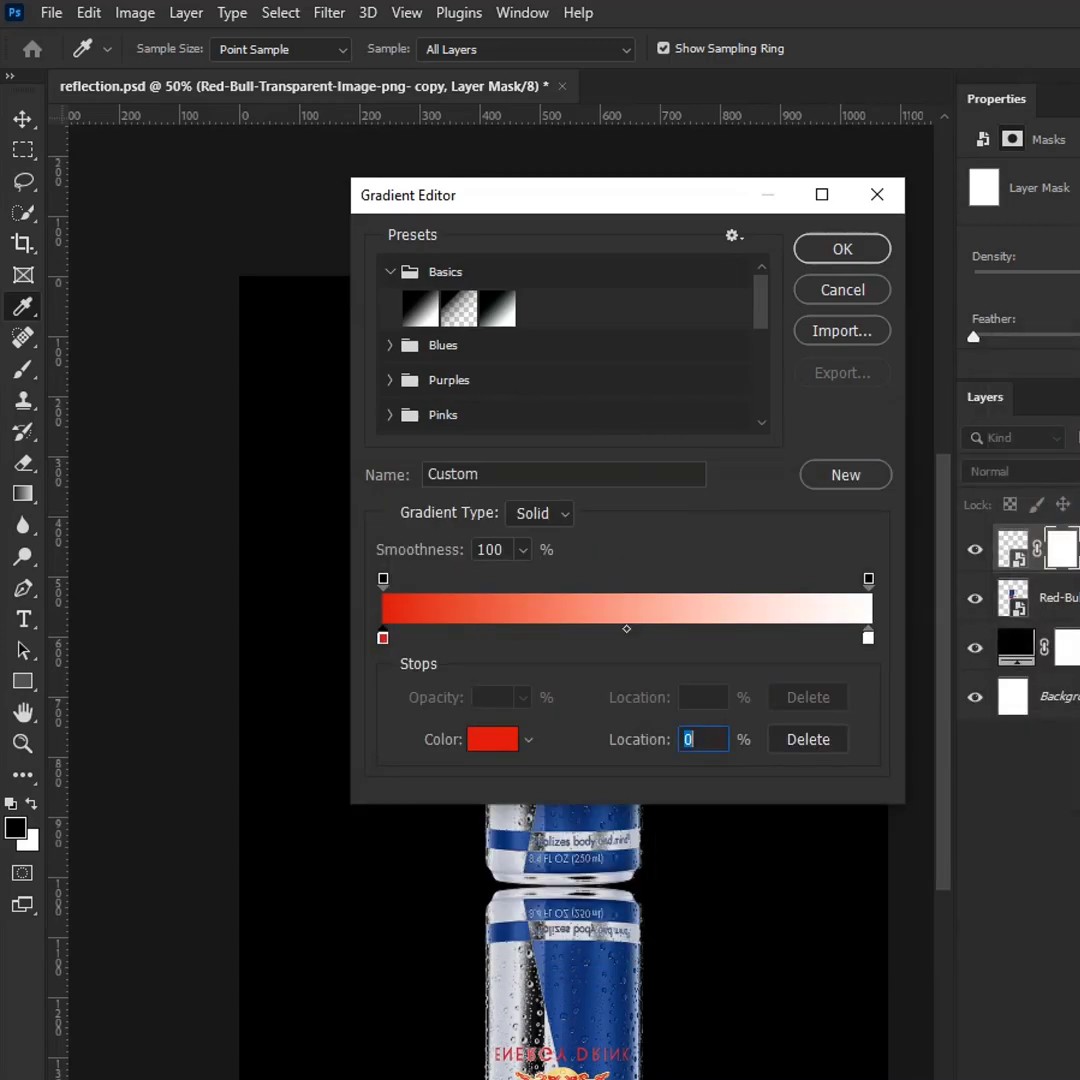
Step: Set the gradient's starting color stop to black and accept the black-to-white gradient
double_click(382, 638)
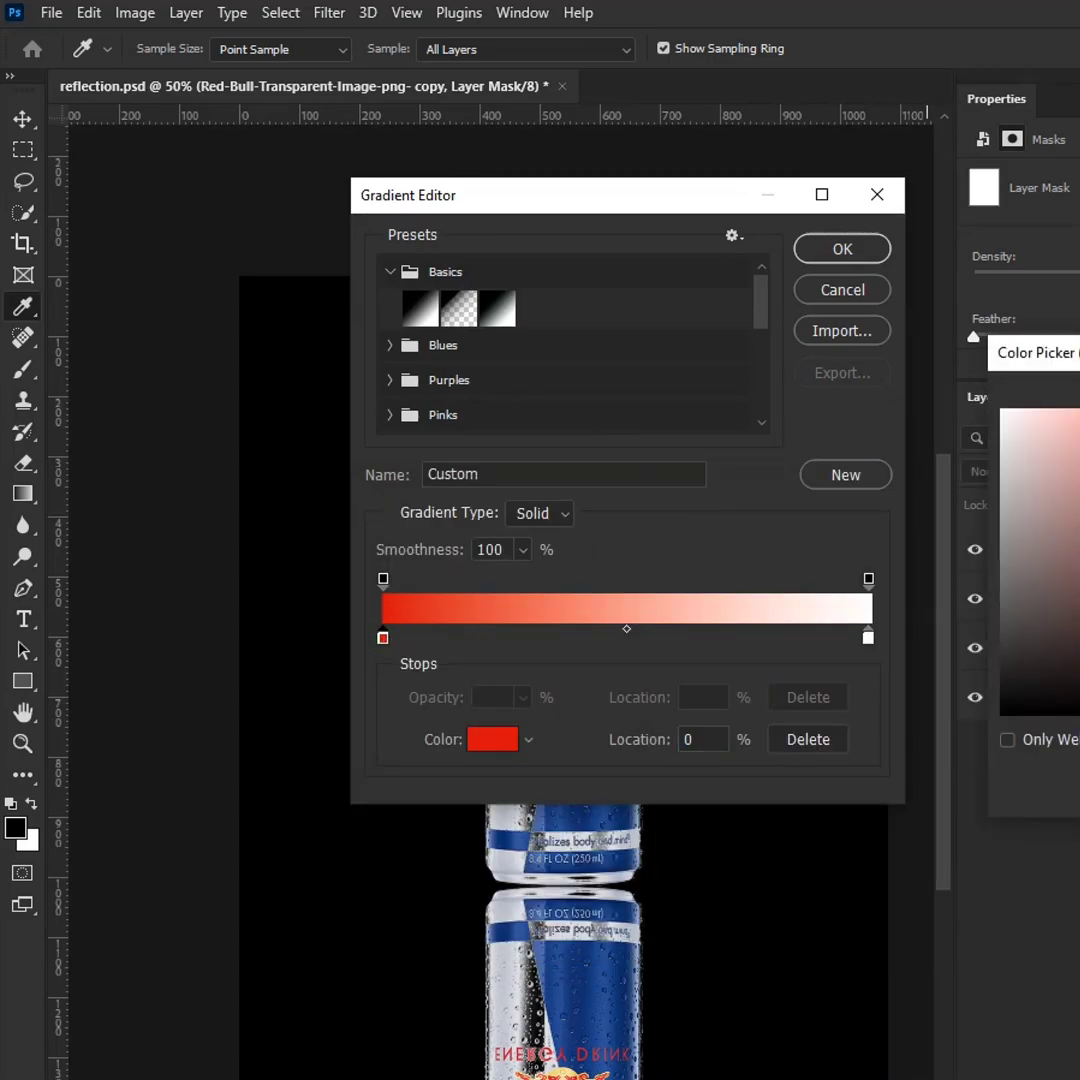
left_click_drag(1051, 692, 1001, 715)
mouse_move(1040, 353)
left_mouse_down()
mouse_move(434, 353)
mouse_move(403, 405)
left_mouse_up()
left_click(909, 451)
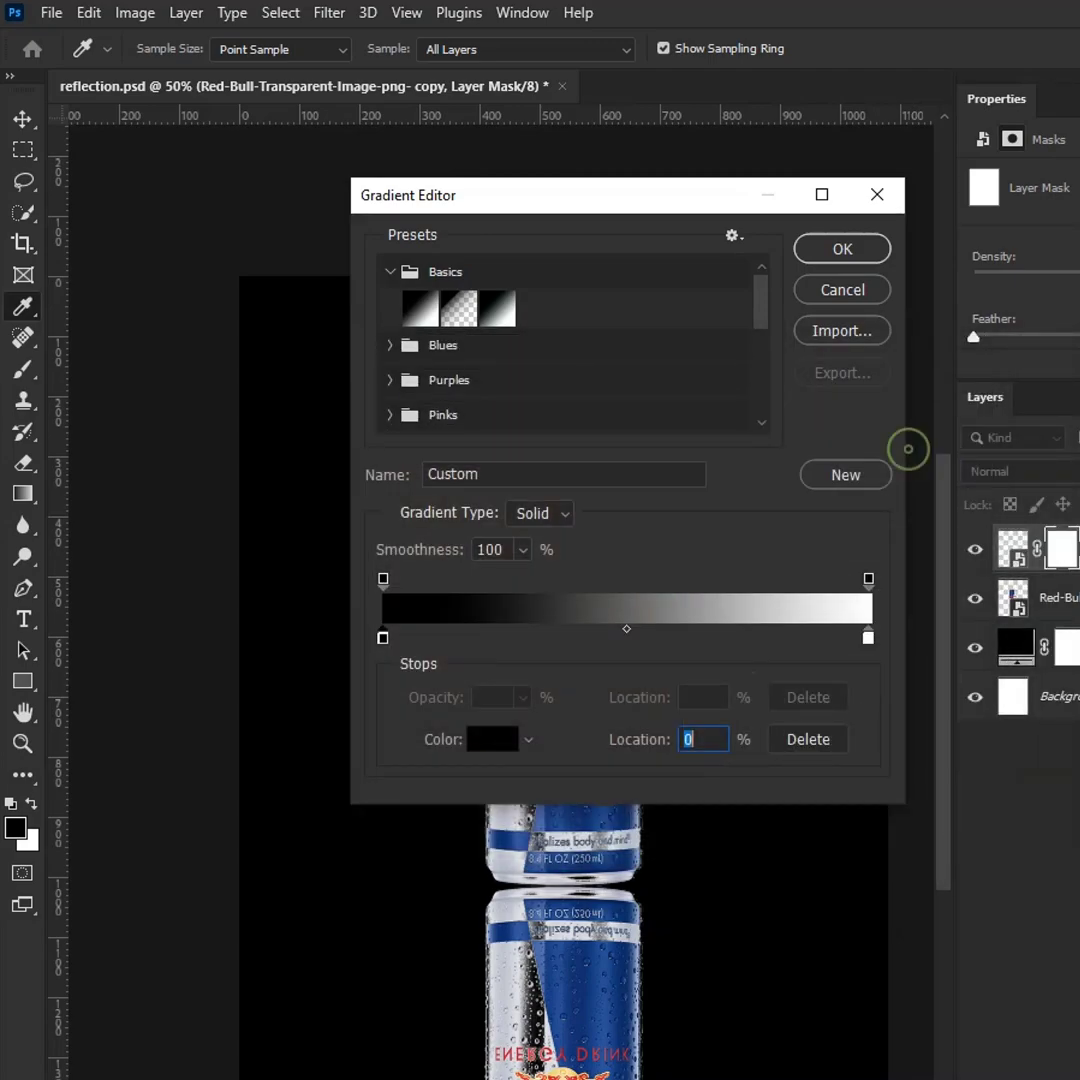
left_click(842, 249)
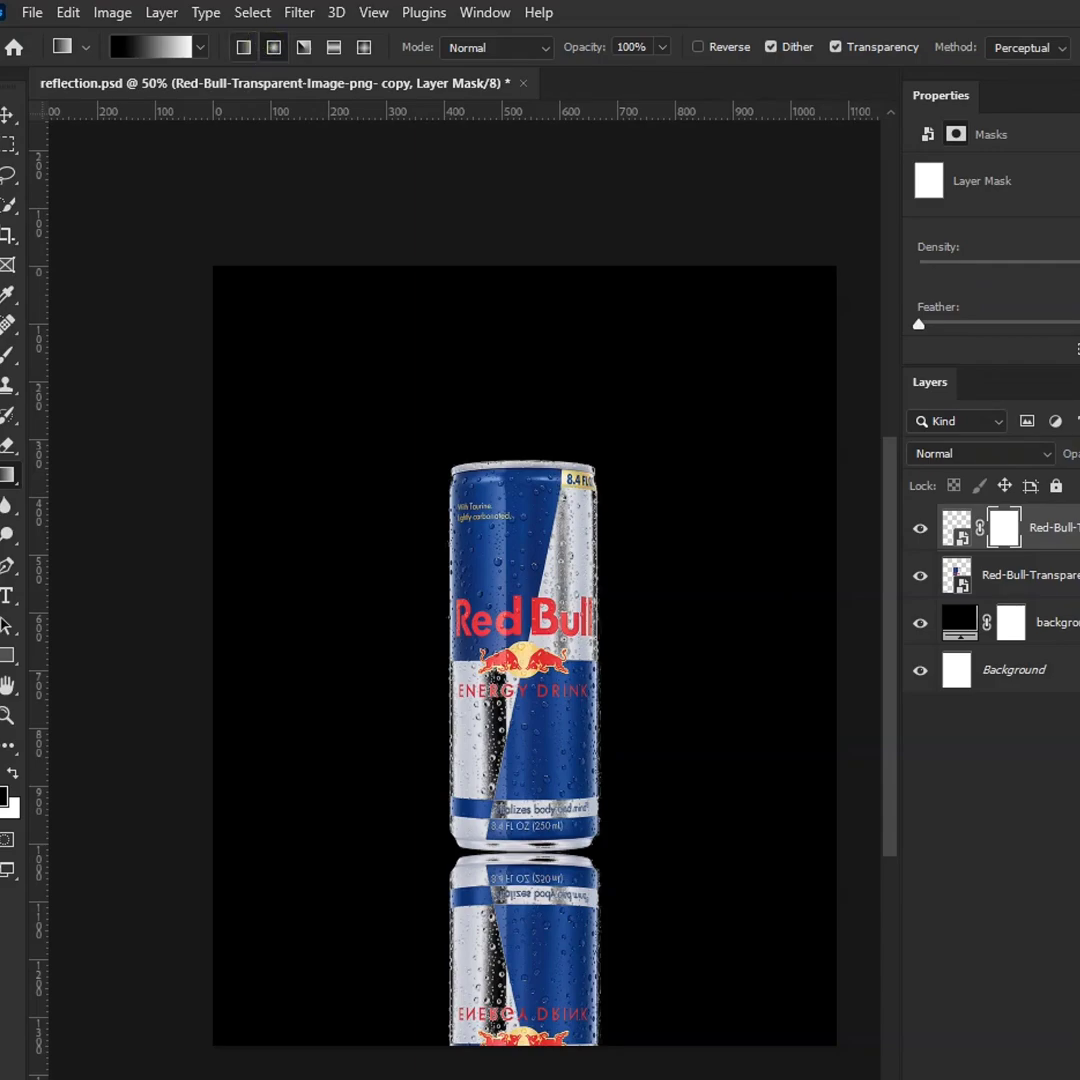
Step: Choose the linear gradient style and draw it upward on the flipped can's mask to fade out the reflection
left_click(224, 56)
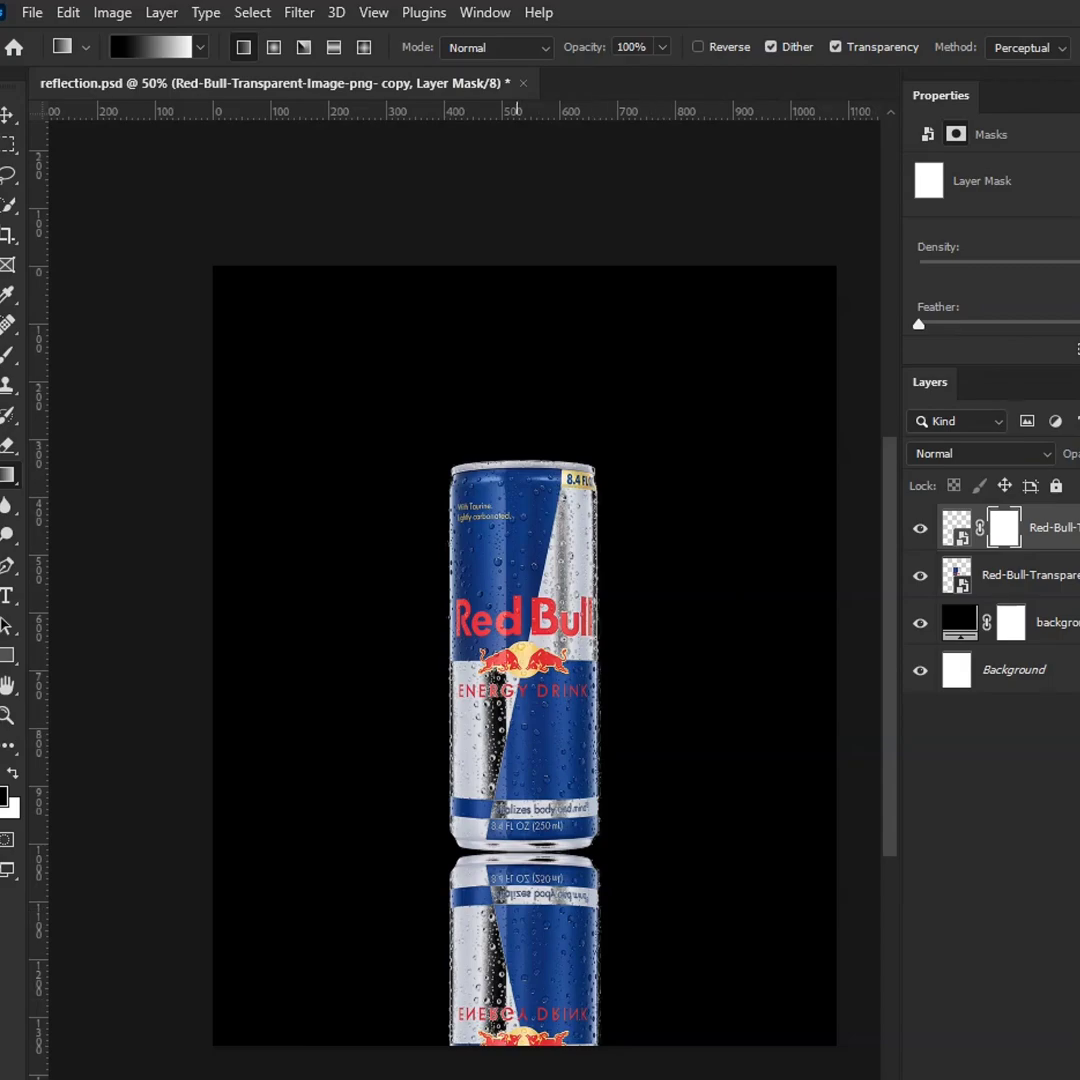
left_click_drag(516, 1079, 528, 866)
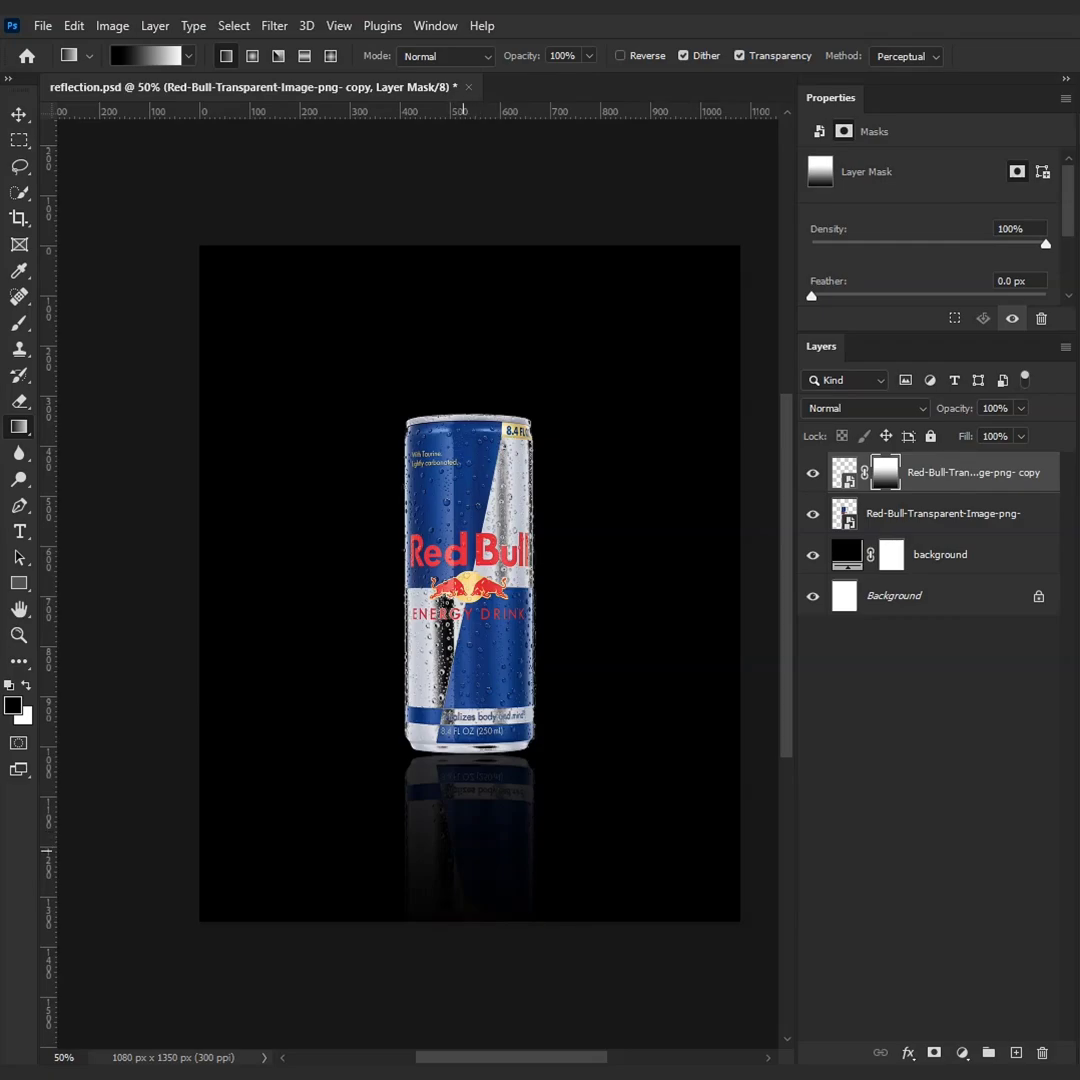
left_click_drag(464, 851, 464, 493)
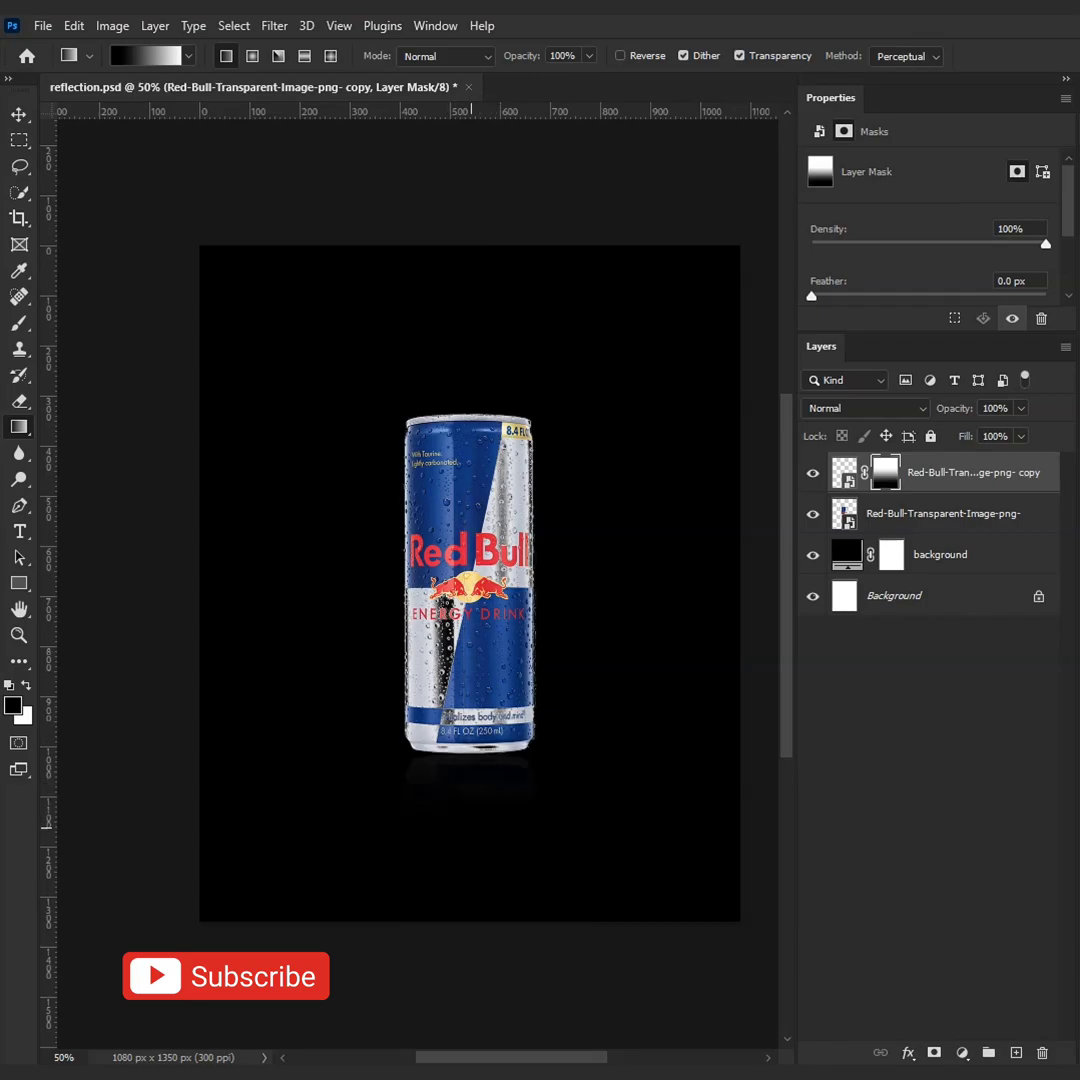
Step: Redraw the black-to-white gradient on the flipped can's mask several times to get a longer, gradual fade of the reflection
left_click_drag(465, 848, 465, 576)
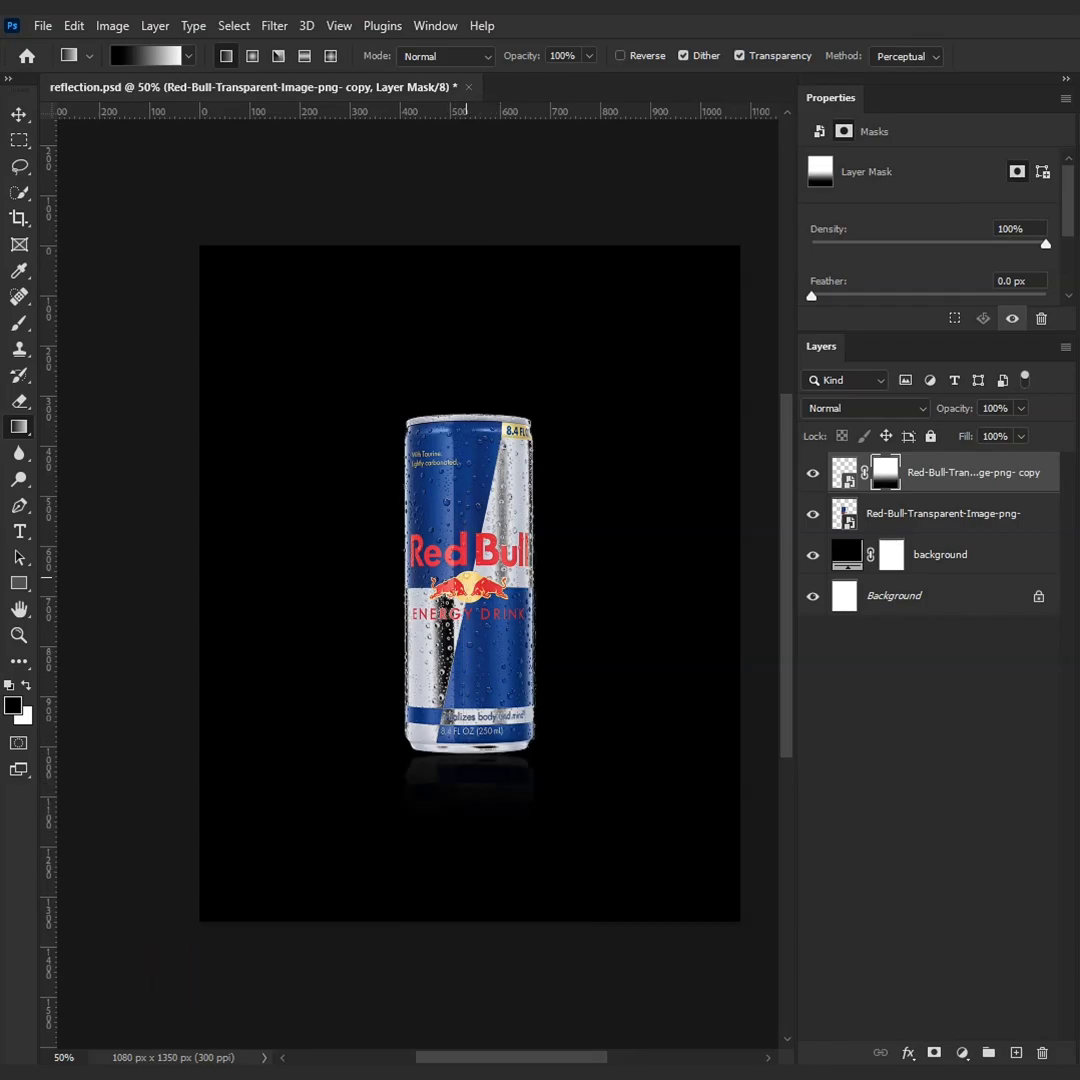
left_click_drag(464, 861, 474, 676)
left_click_drag(480, 859, 478, 638)
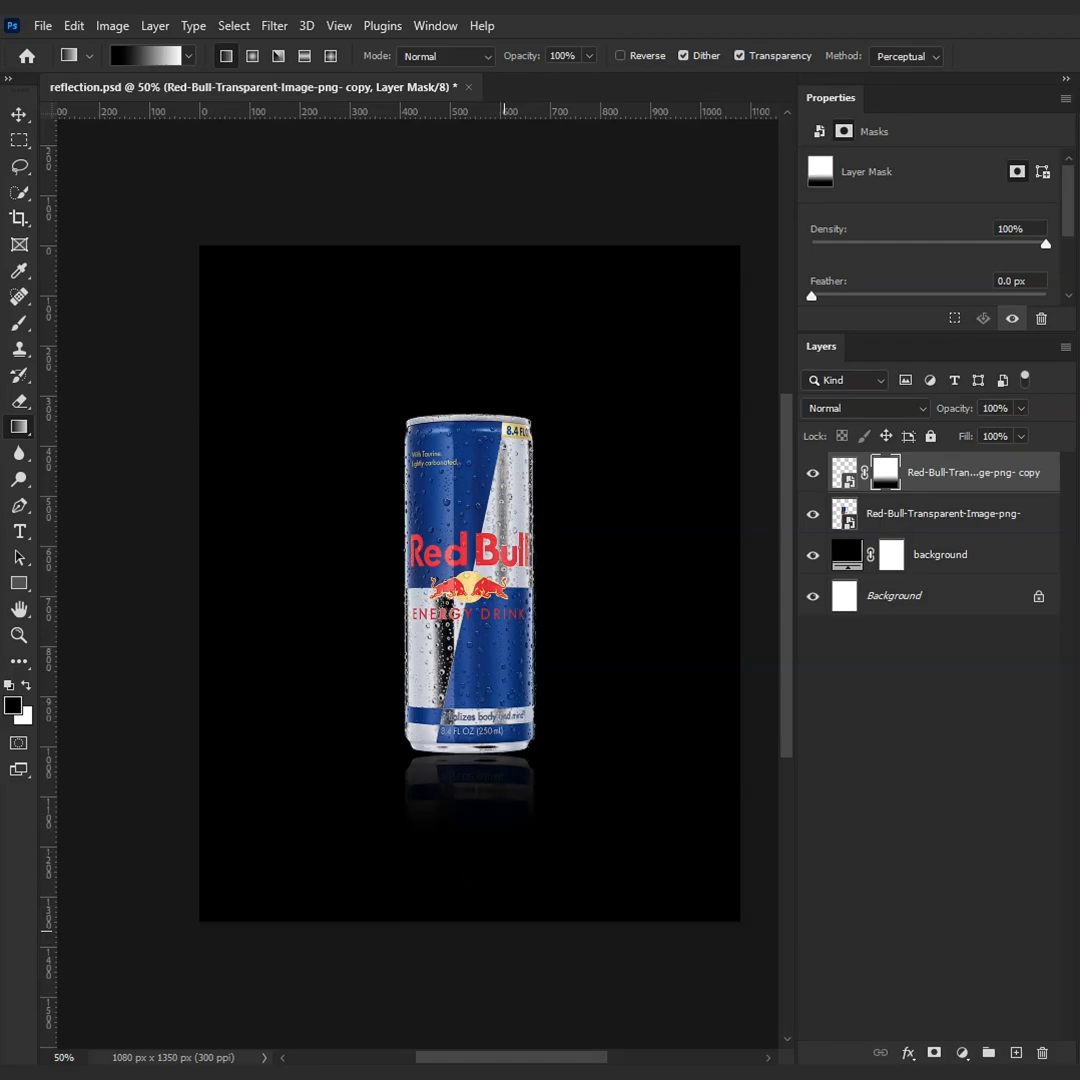
left_click_drag(467, 830, 467, 893)
left_click_drag(473, 720, 473, 857)
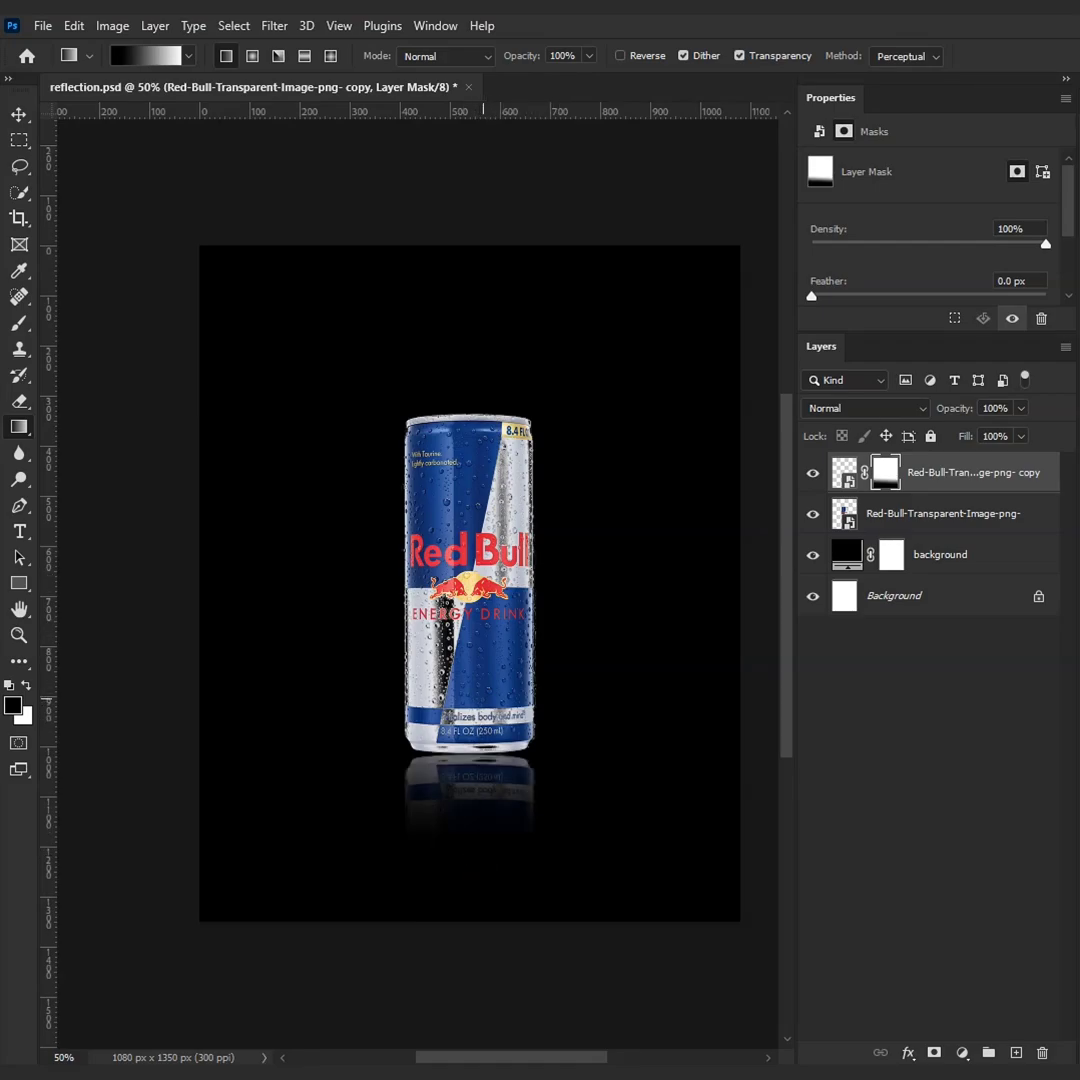
left_click_drag(472, 680, 472, 851)
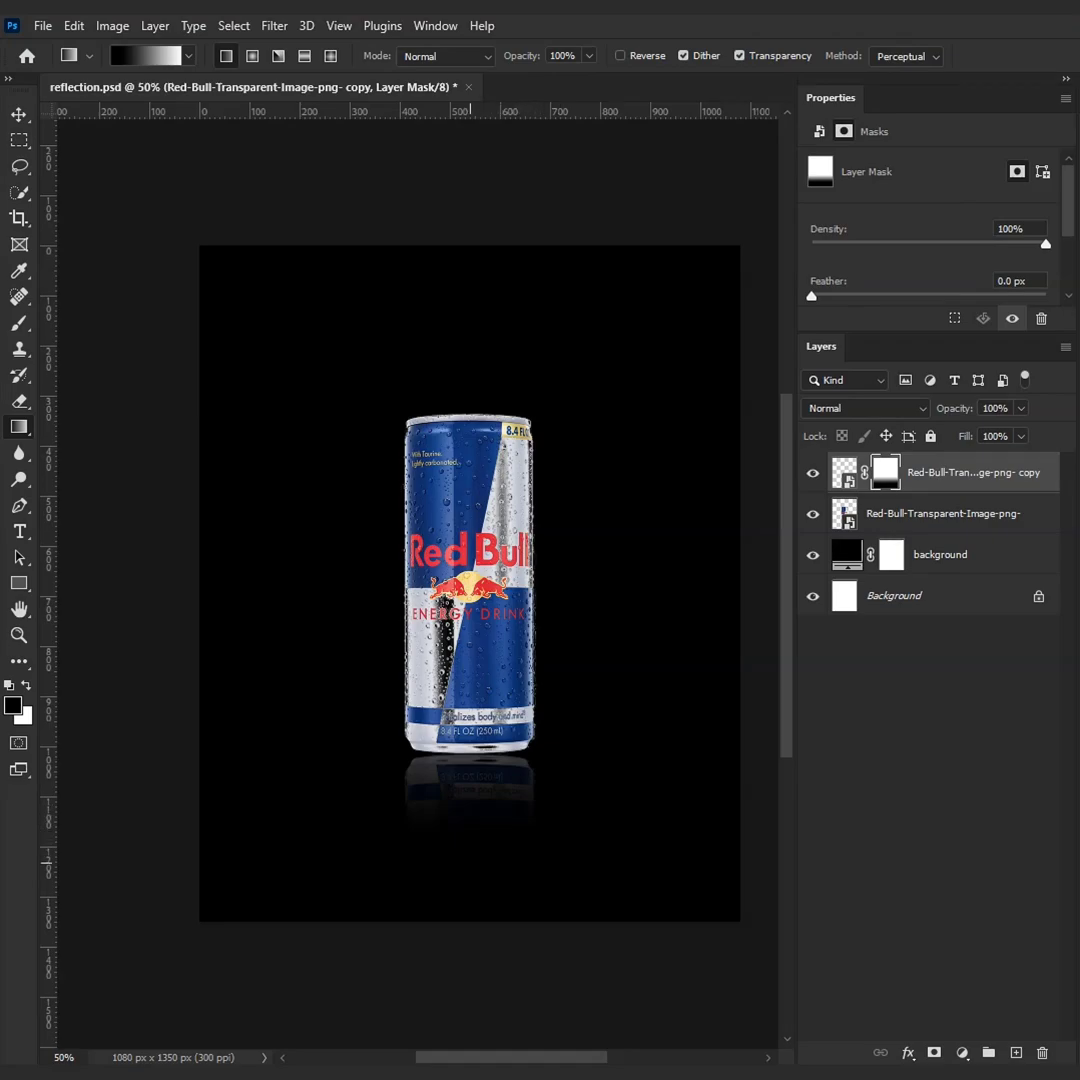
left_click_drag(468, 755, 468, 909)
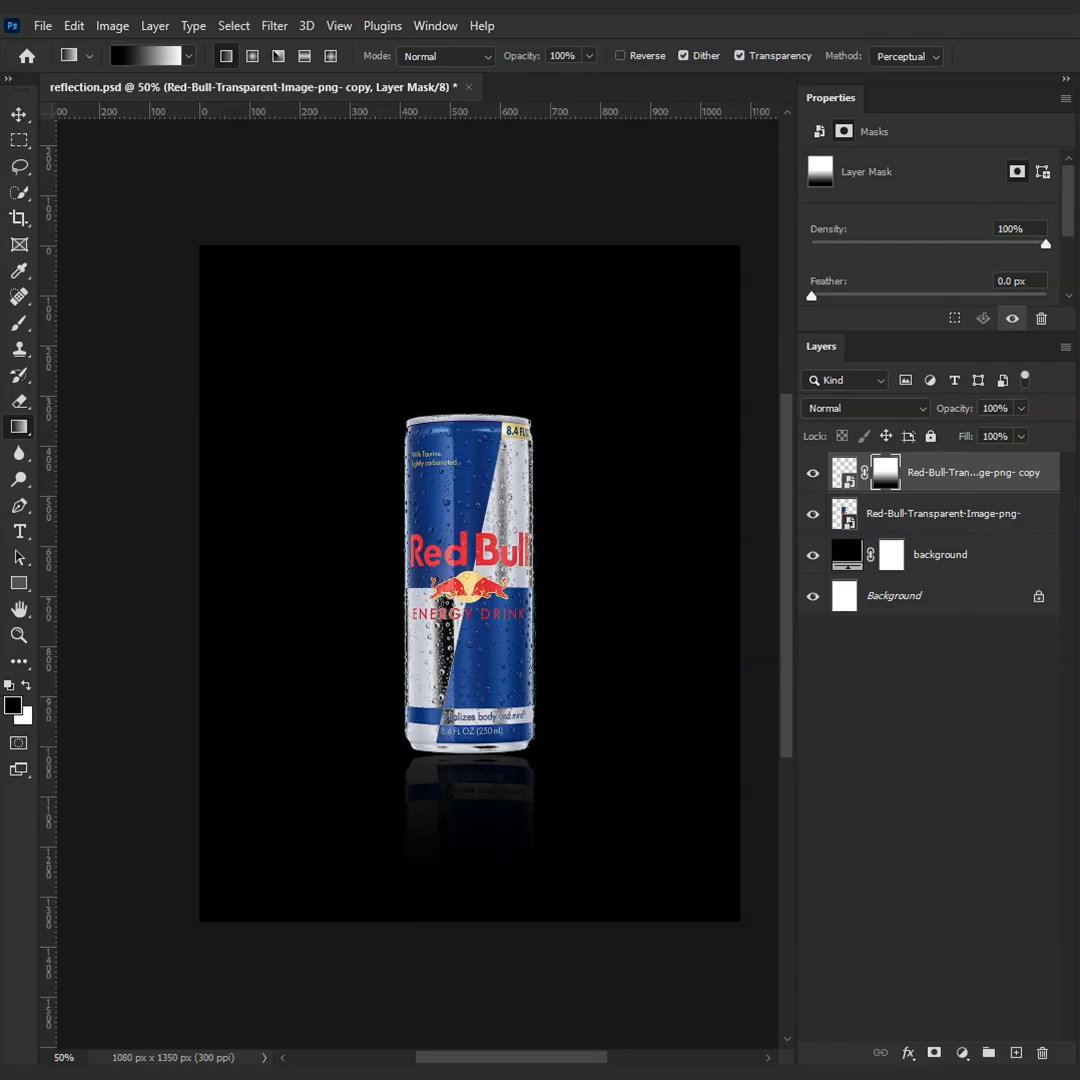
Step: Add a new empty layer directly above the black background fill layer and activate the Brush Tool
left_click(957, 555)
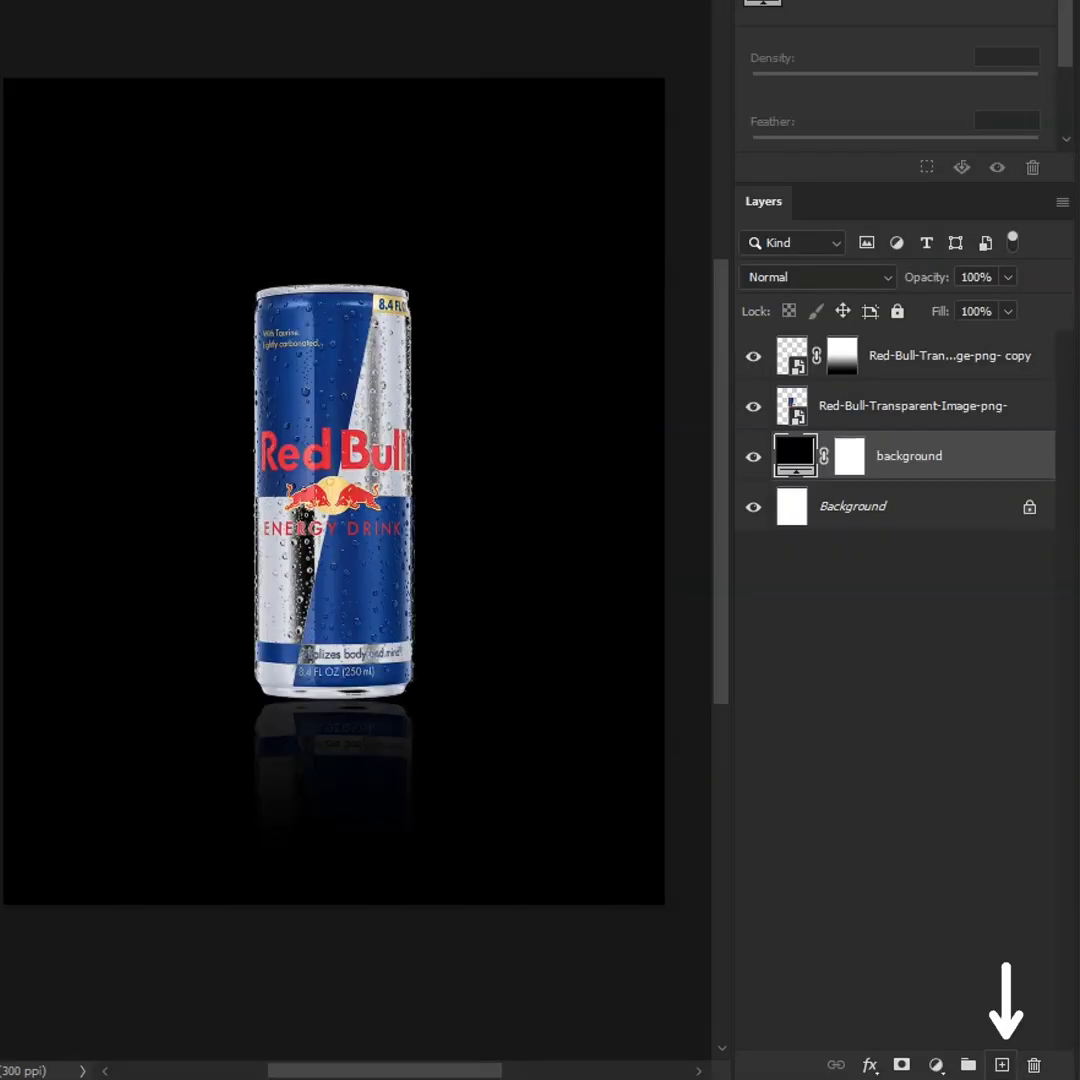
left_click(1001, 1064)
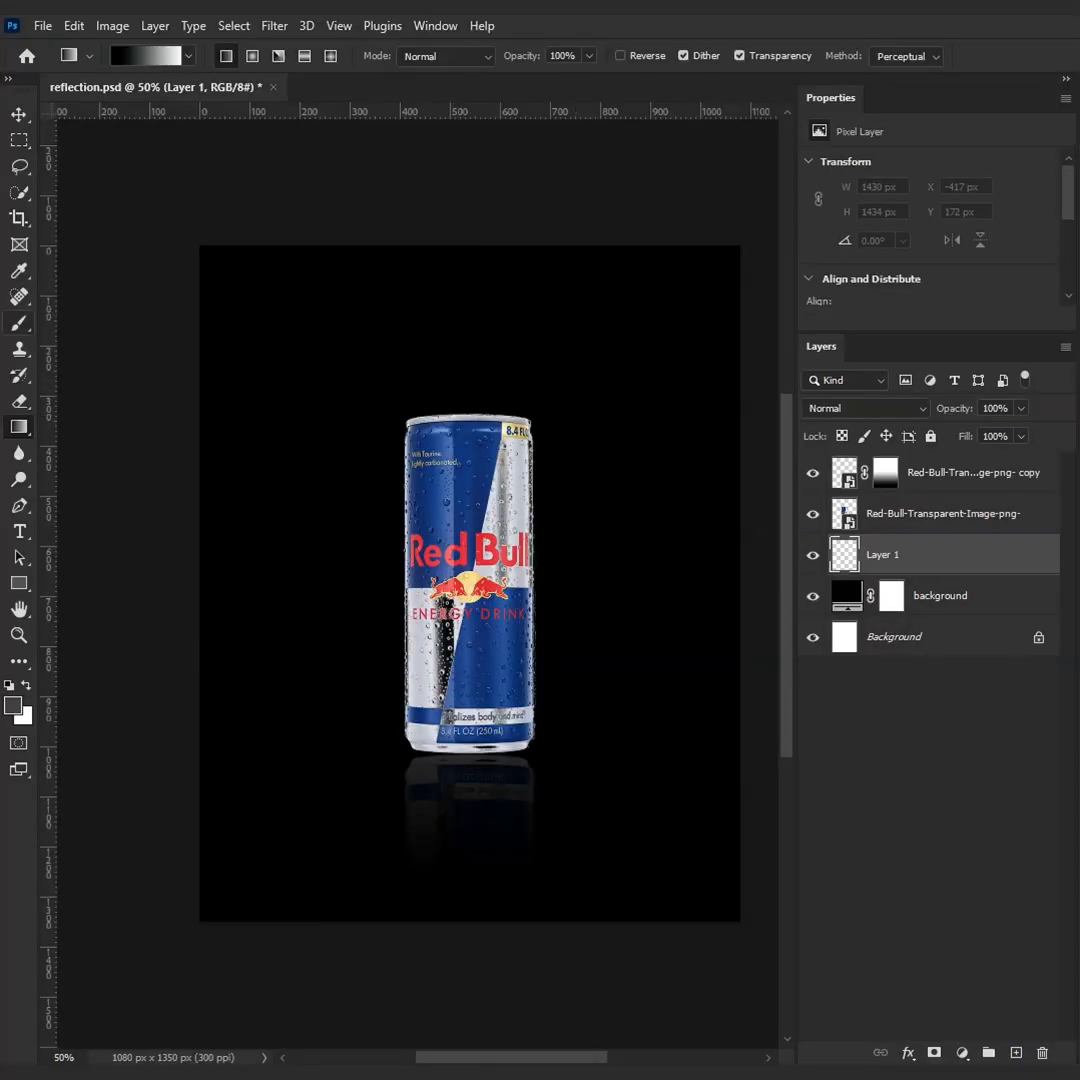
left_click(19, 322)
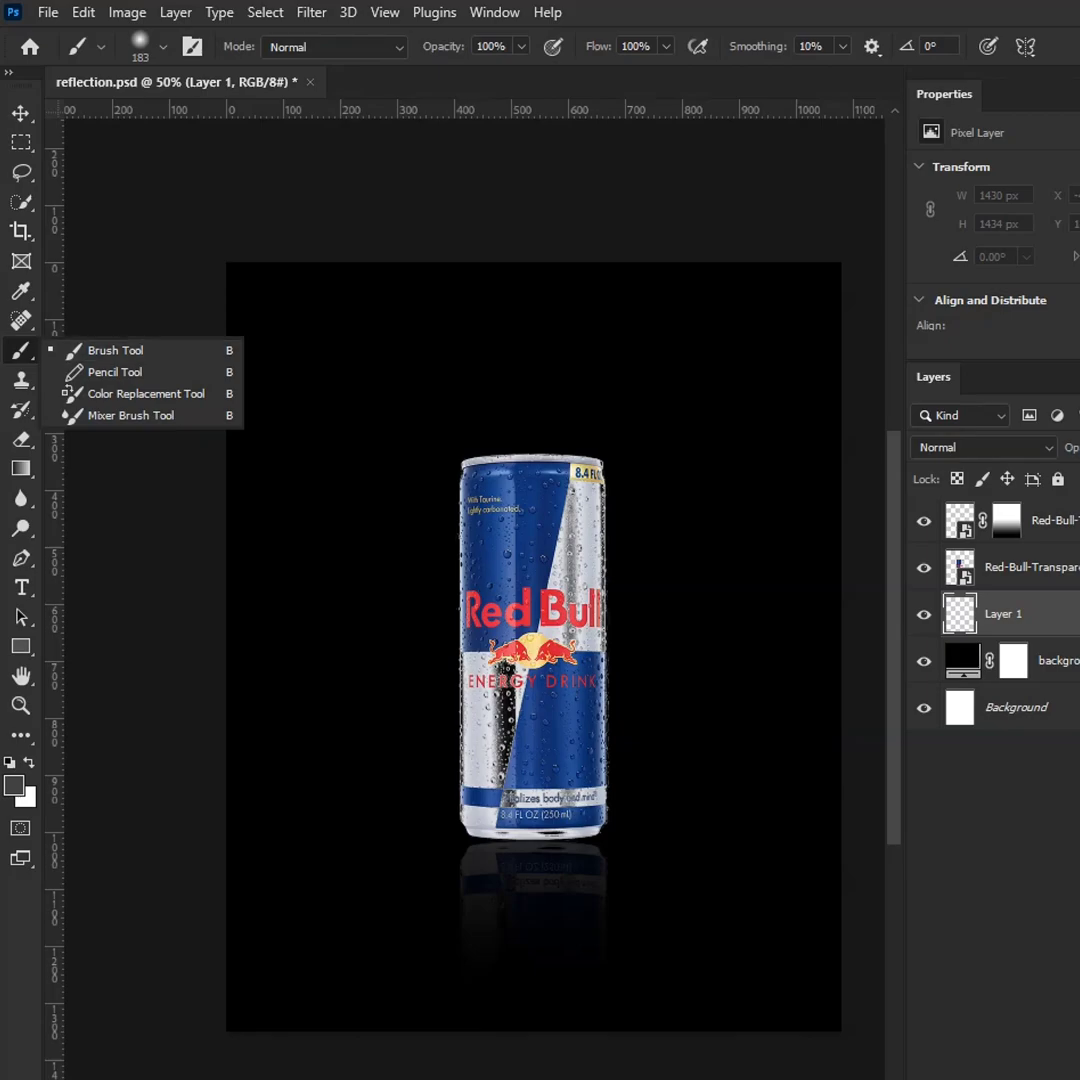
left_click(128, 350)
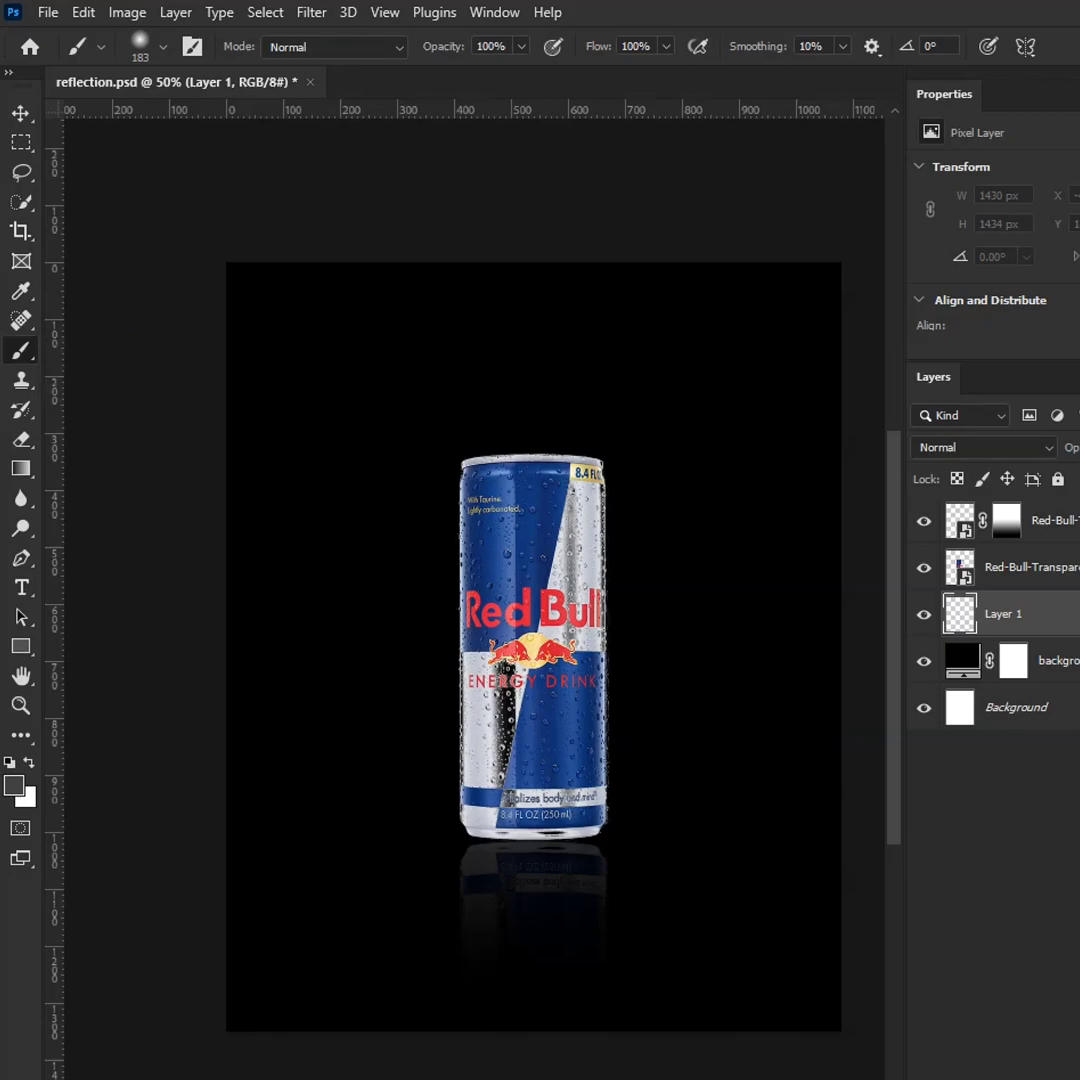
Step: Try several brush sizes and set the soft brush to 202 px
left_click(155, 46)
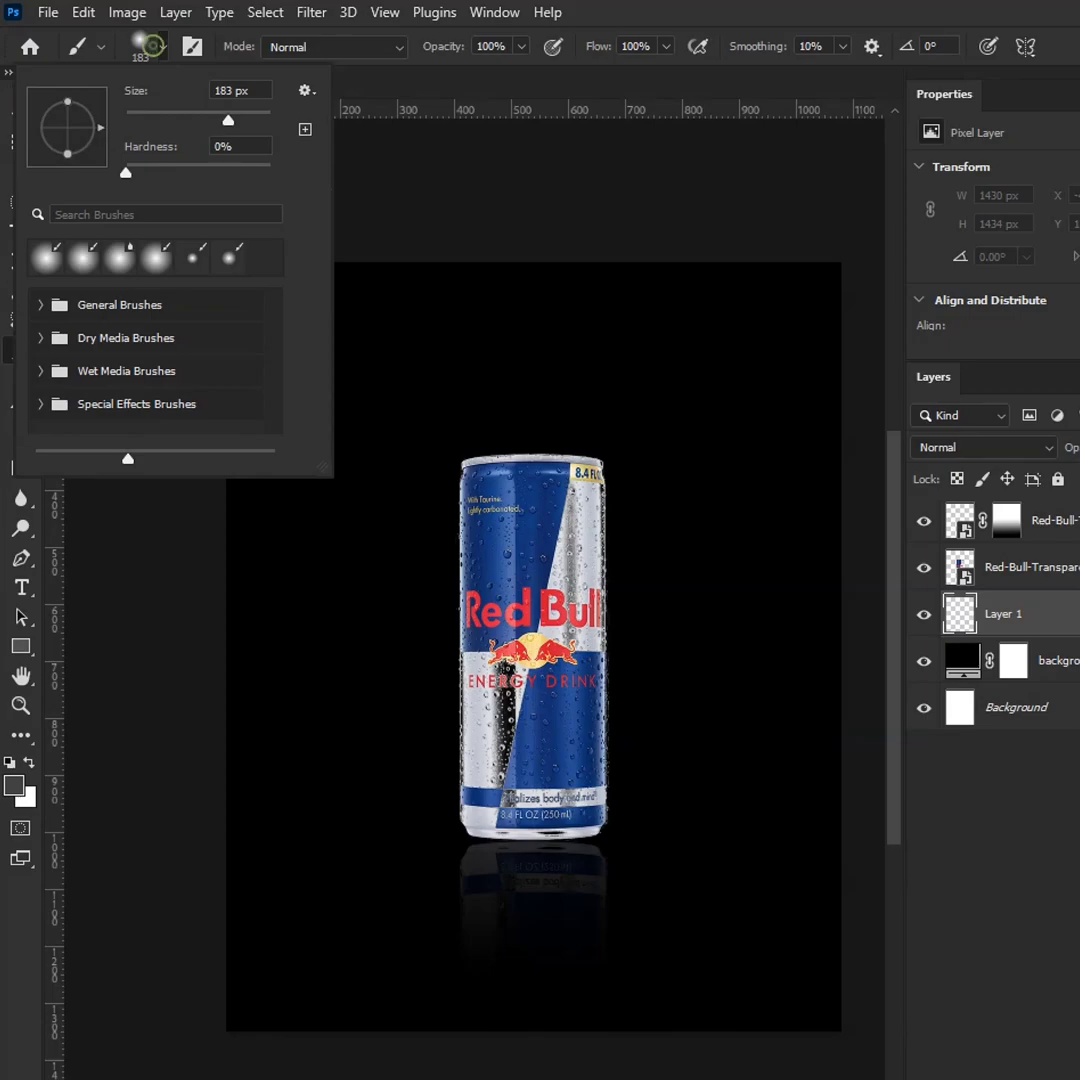
left_click_drag(228, 120, 232, 120)
double_click(232, 90)
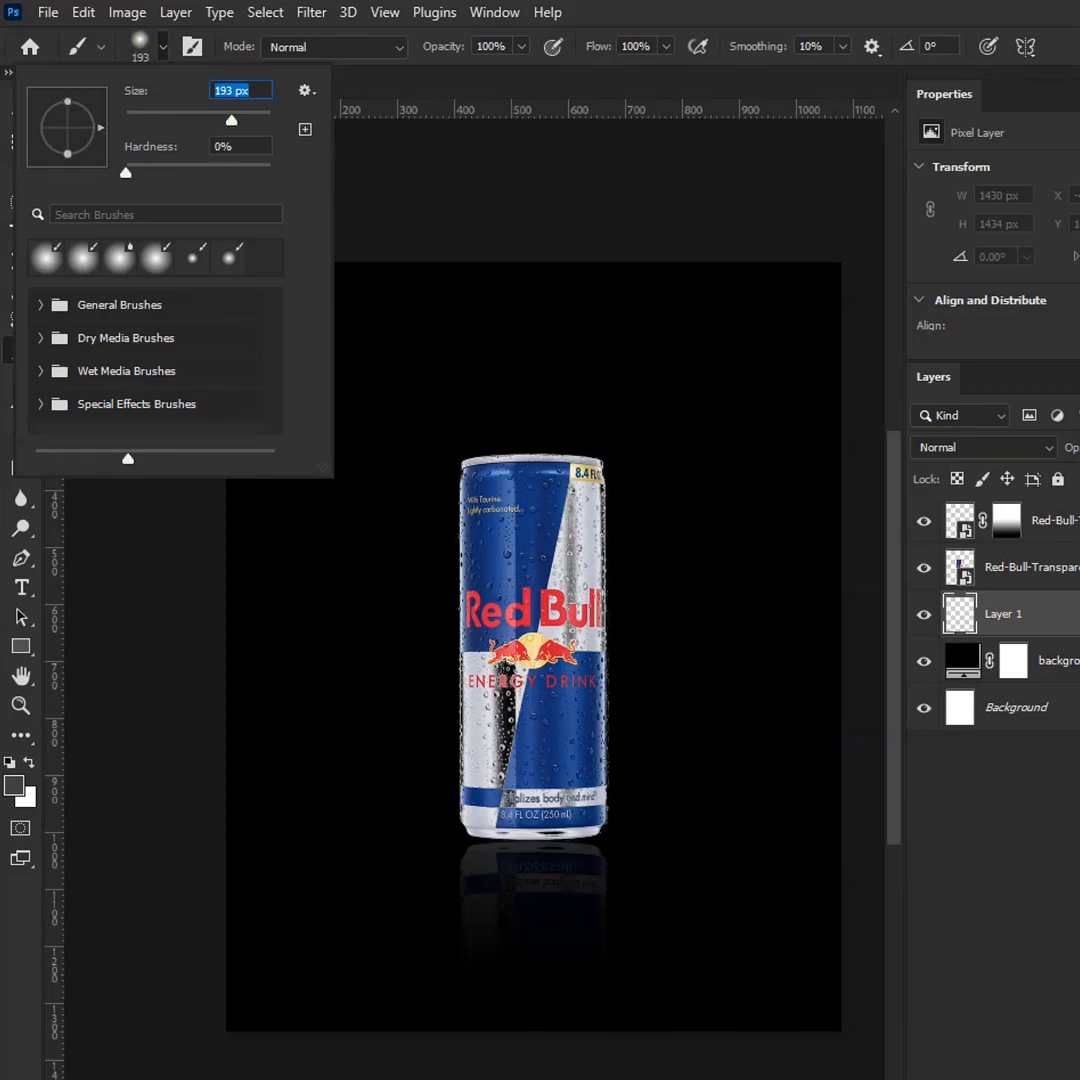
type("61")
key("Return")
type("306")
key("Return")
type("202")
key("Return")
Step: Keep the brush mode at Normal and review the brush's opacity, flow and soft round presets
left_click(410, 46)
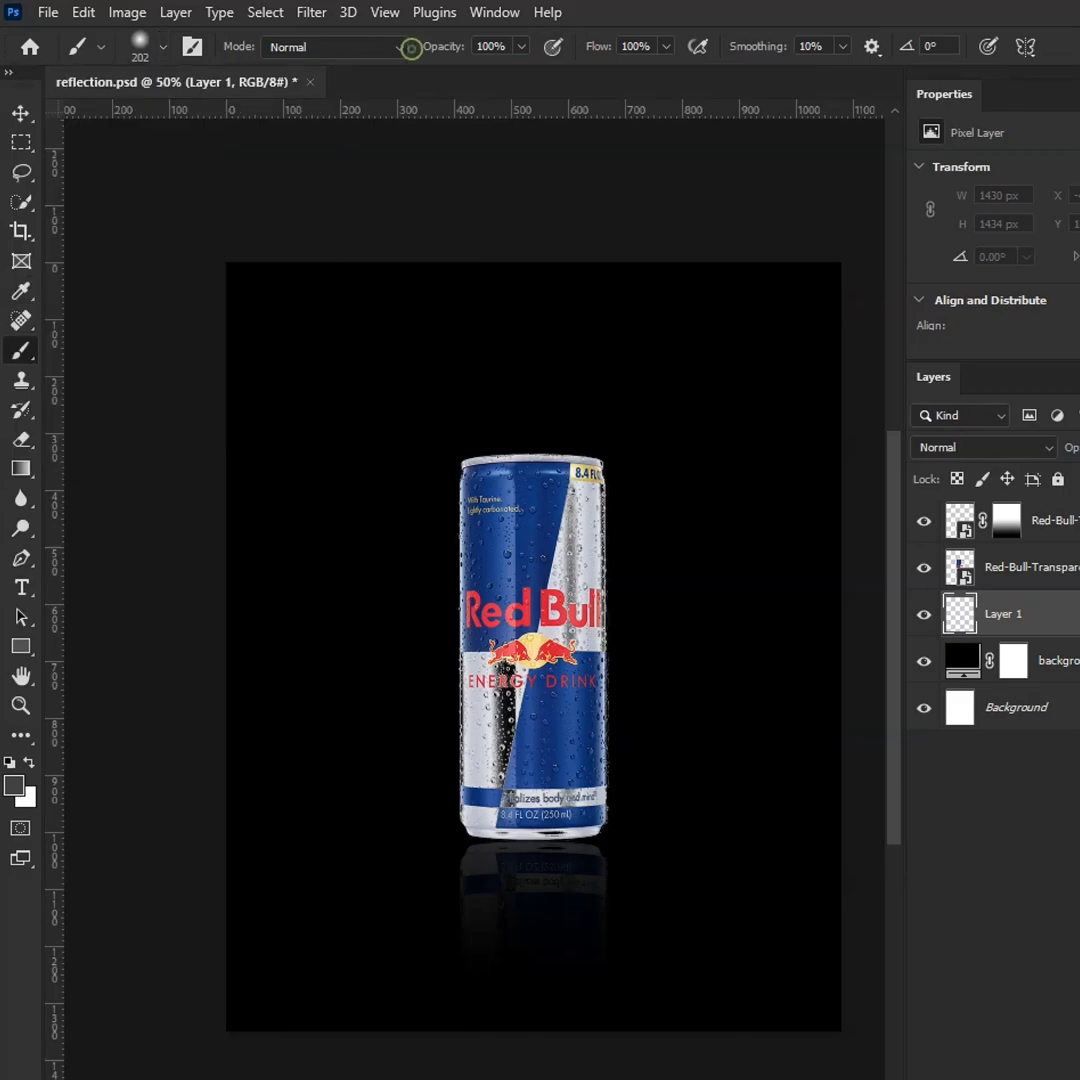
left_click(400, 46)
left_click(312, 66)
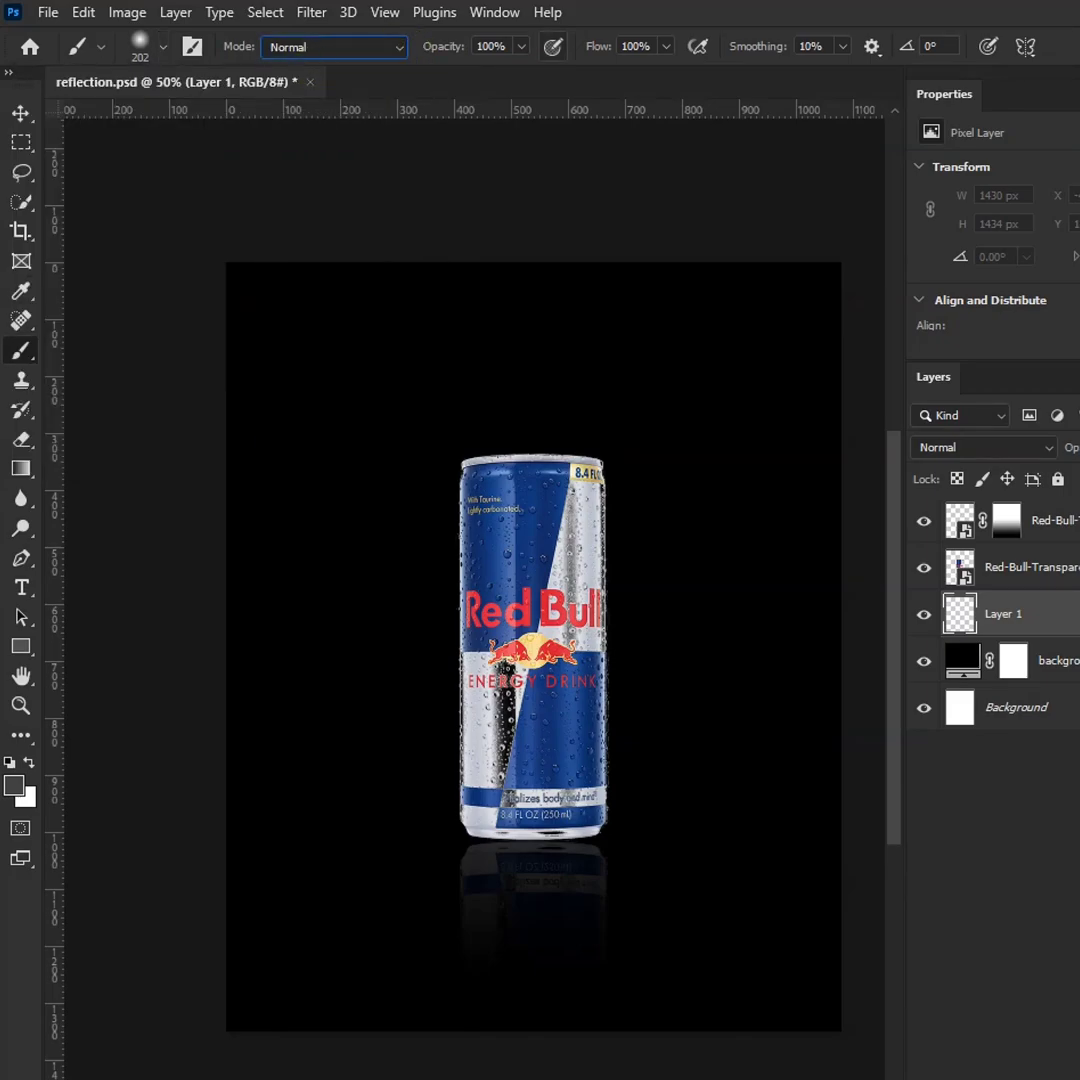
left_click(521, 46)
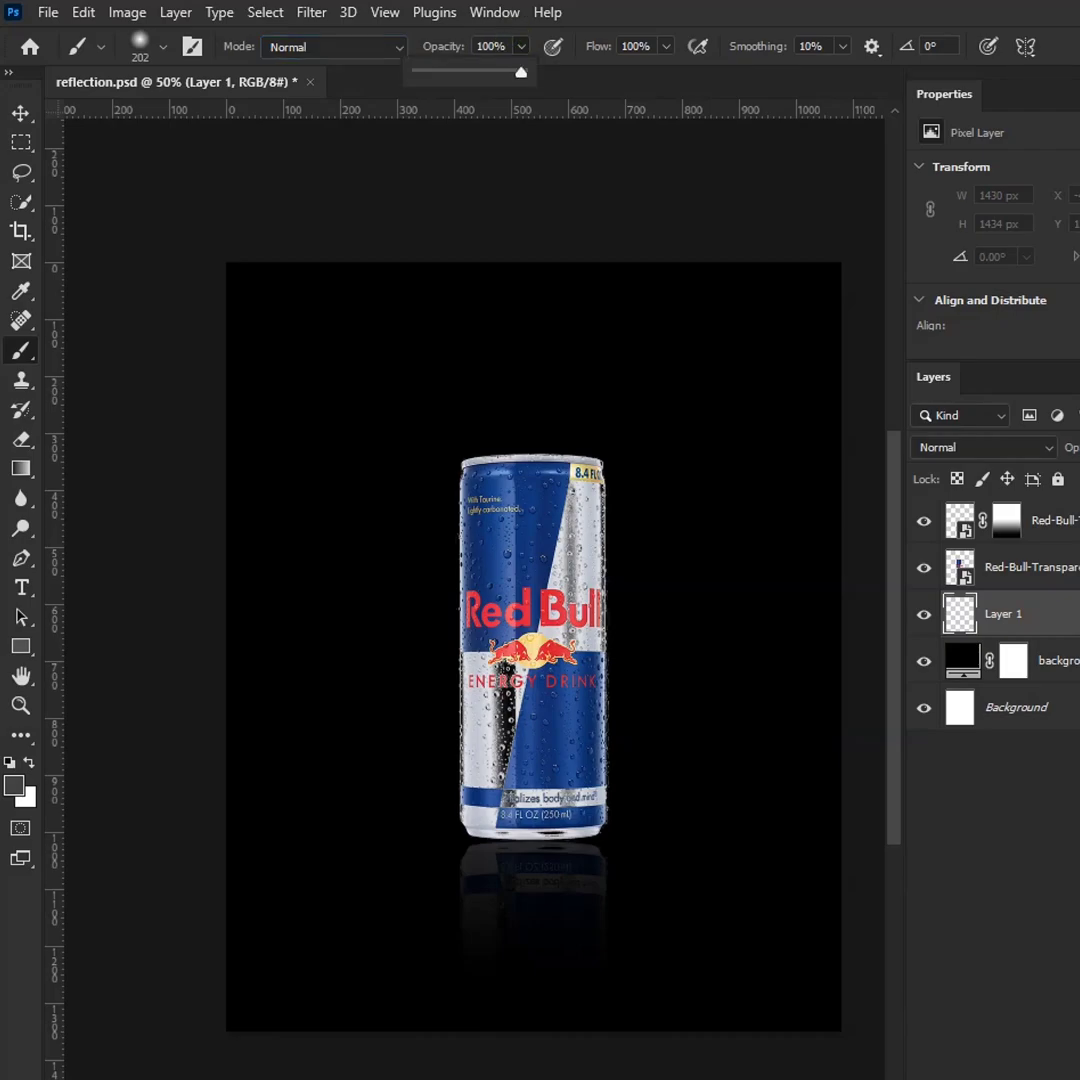
left_click(665, 46)
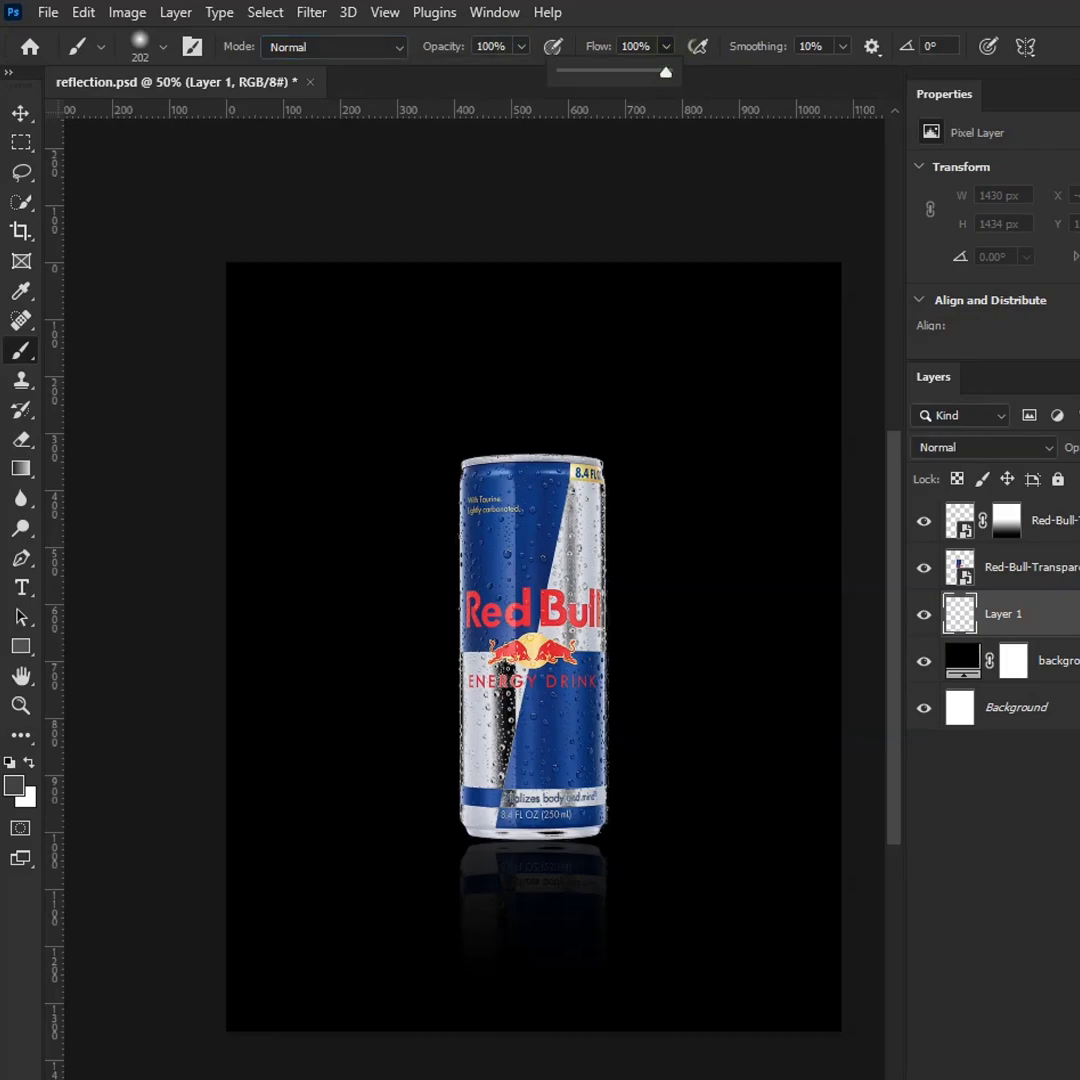
left_click(140, 42)
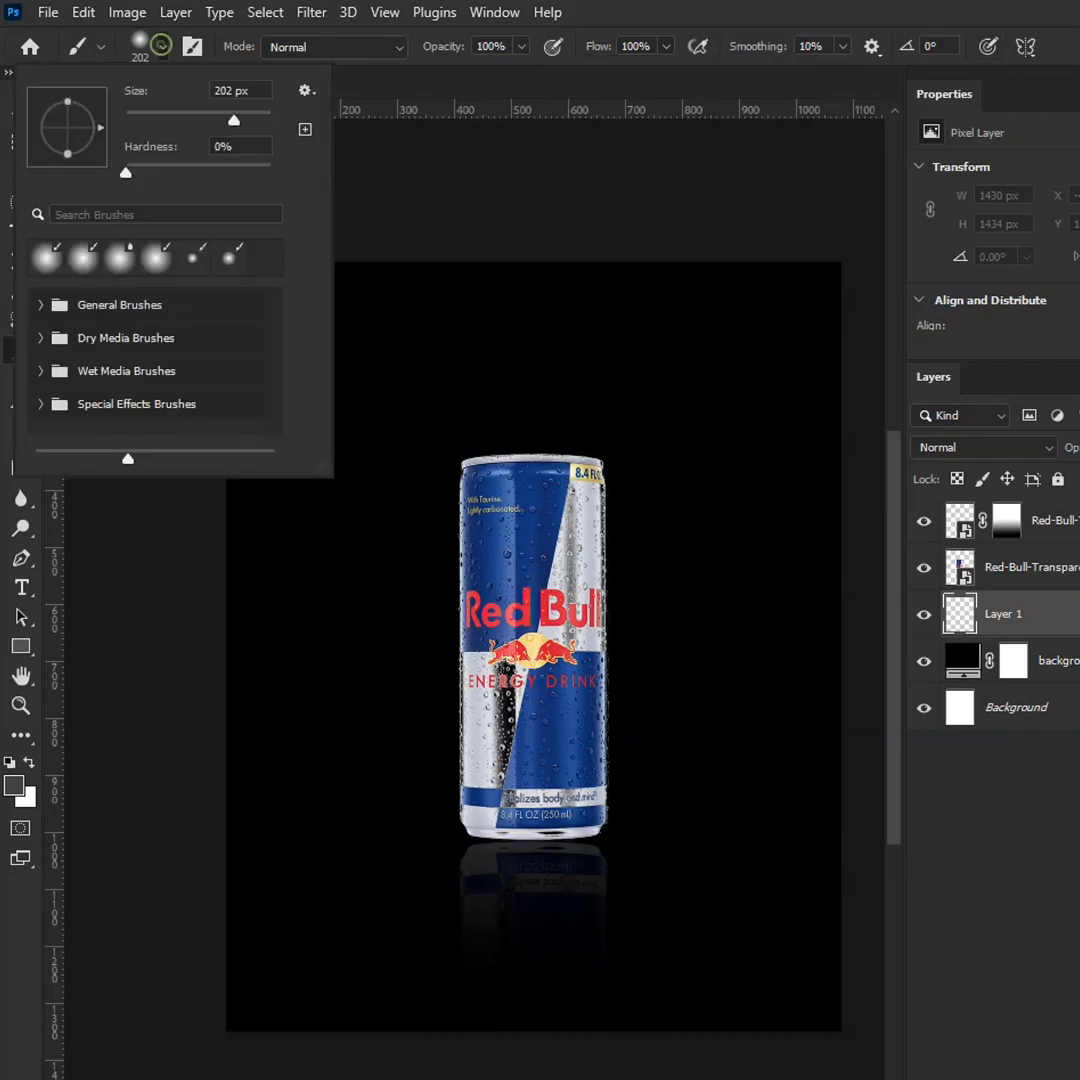
left_click(45, 257)
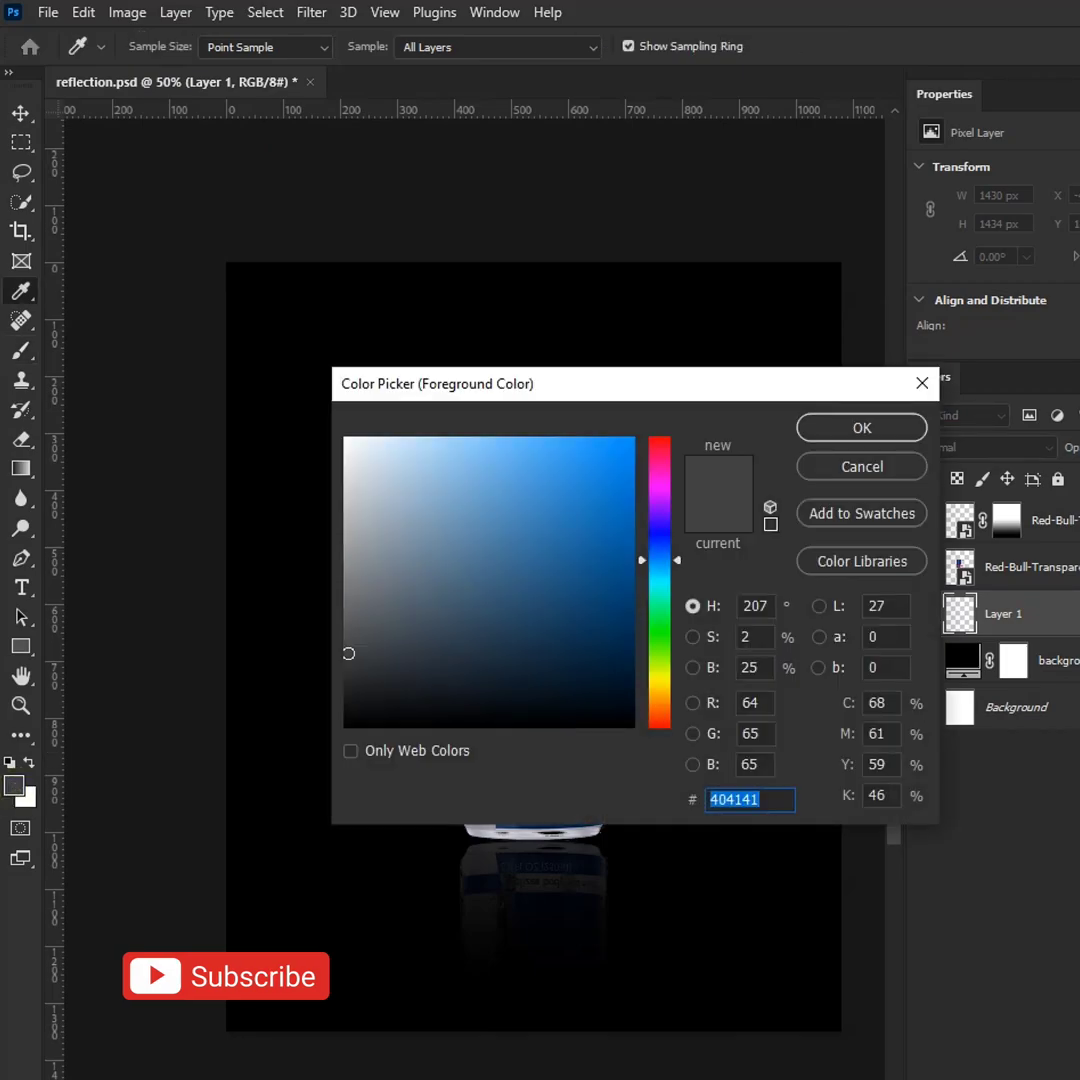
Step: Set the foreground color to the dark gray 272829
type("000000")
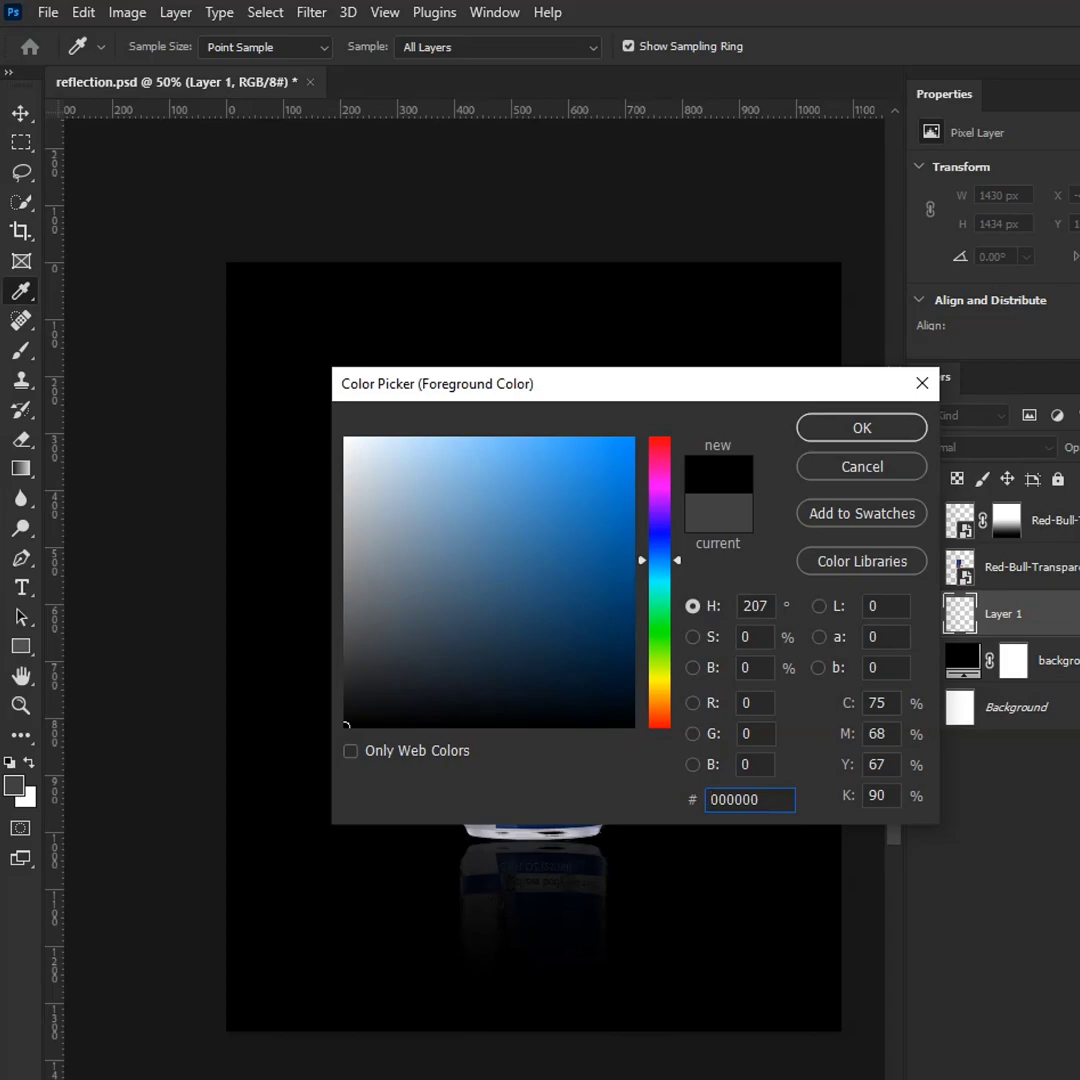
left_click(358, 681)
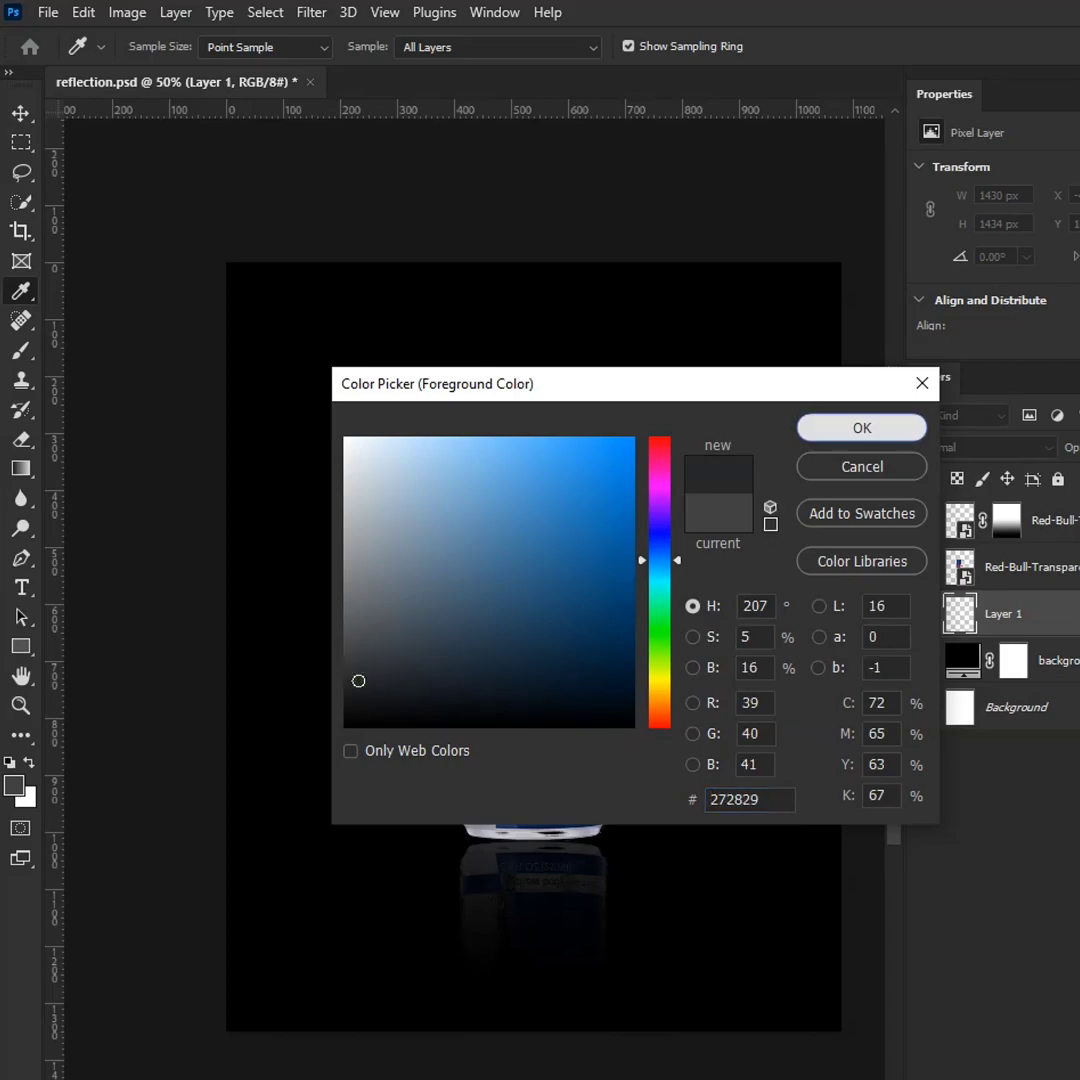
left_click(862, 428)
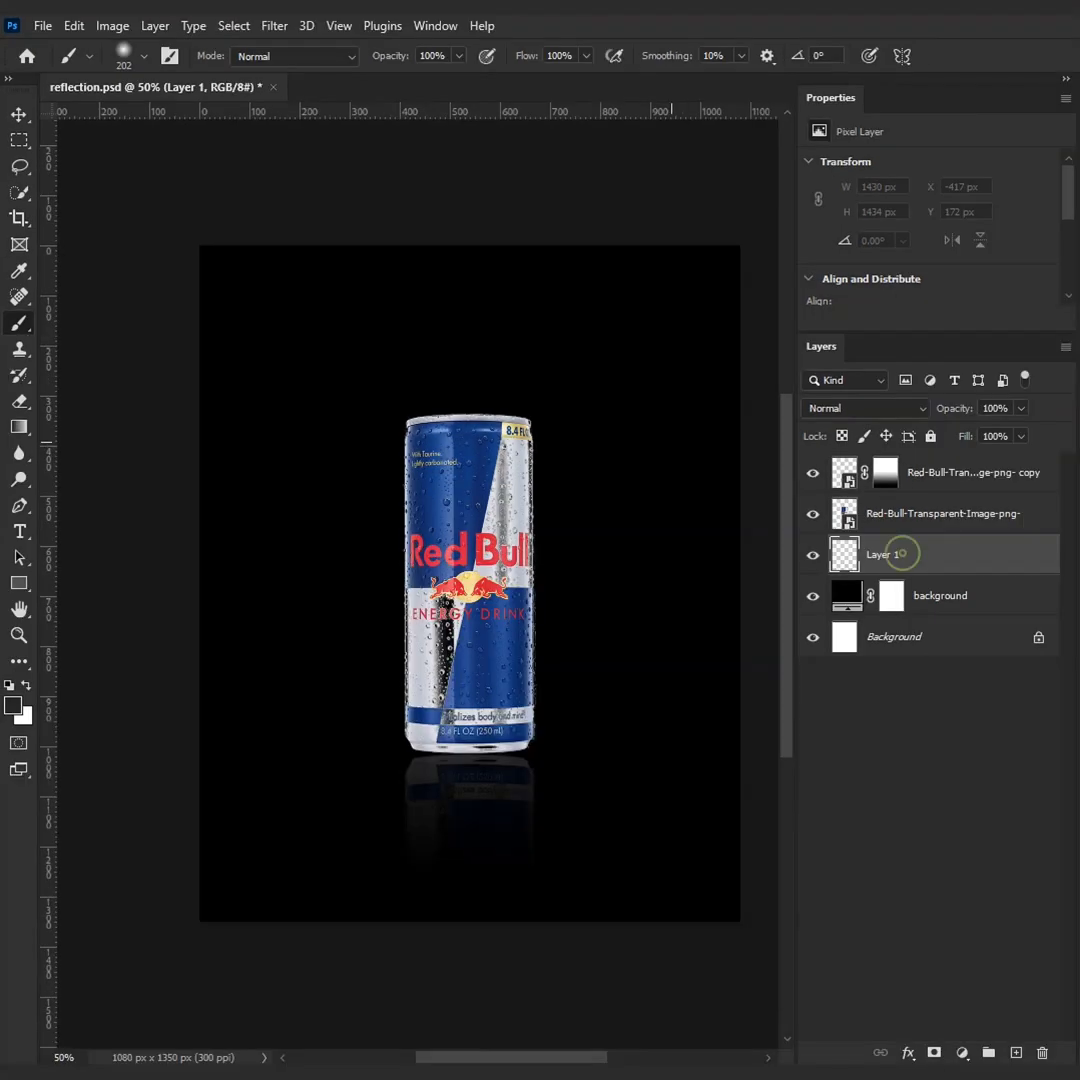
Step: Paint one soft dark gray dab on the new layer, enlarge it to about 1476 px square and place the glow behind the can's lower left
left_click(611, 424)
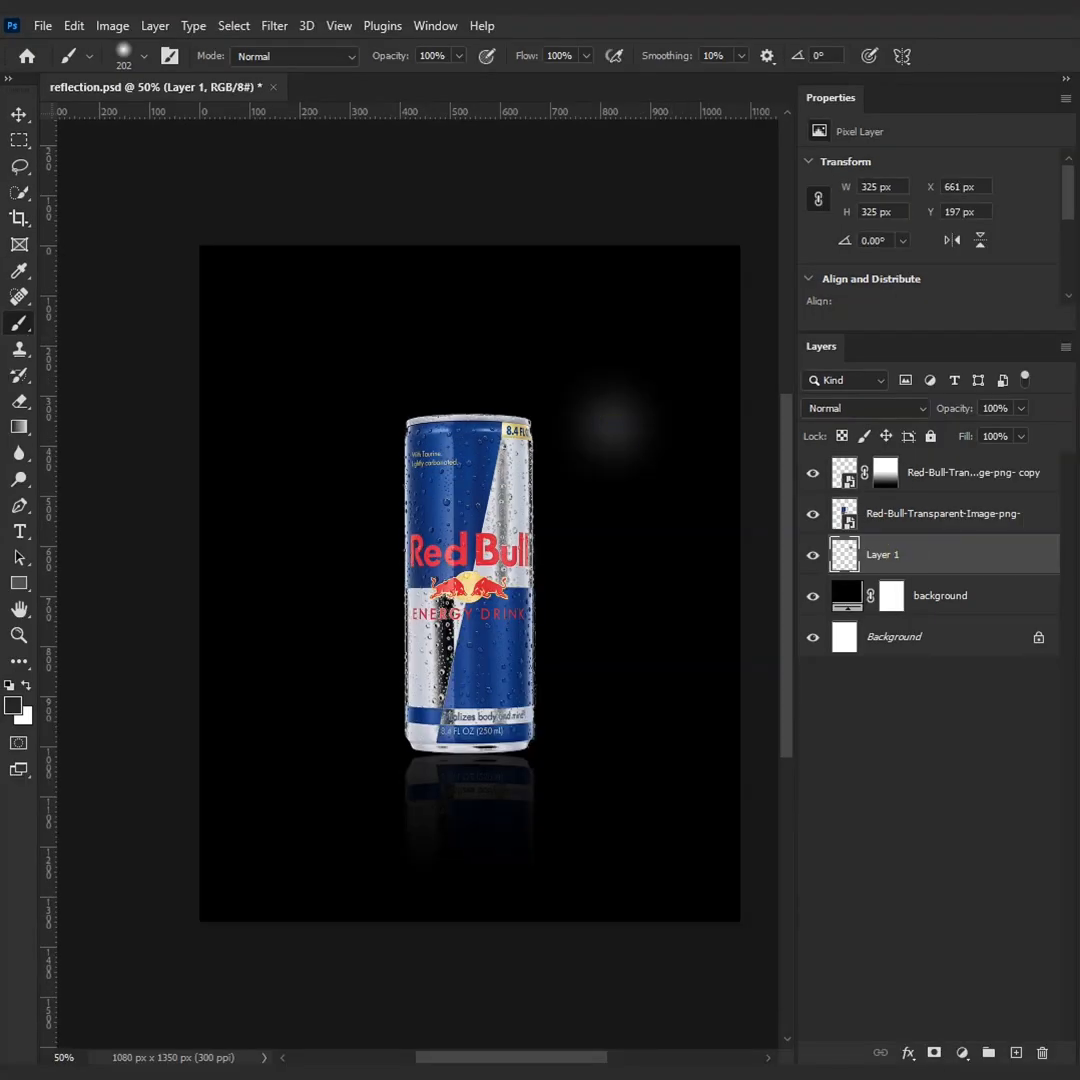
key("v")
mouse_move(640, 425)
left_mouse_down()
mouse_move(421, 646)
mouse_move(400, 719)
left_mouse_up()
mouse_move(455, 640)
left_mouse_down()
mouse_move(529, 519)
mouse_move(716, 276)
mouse_move(722, 196)
left_mouse_up()
mouse_move(620, 554)
left_mouse_down()
mouse_move(492, 680)
mouse_move(442, 764)
left_mouse_up()
left_click_drag(625, 496, 847, 273)
left_click_drag(629, 576, 506, 598)
key("Return")
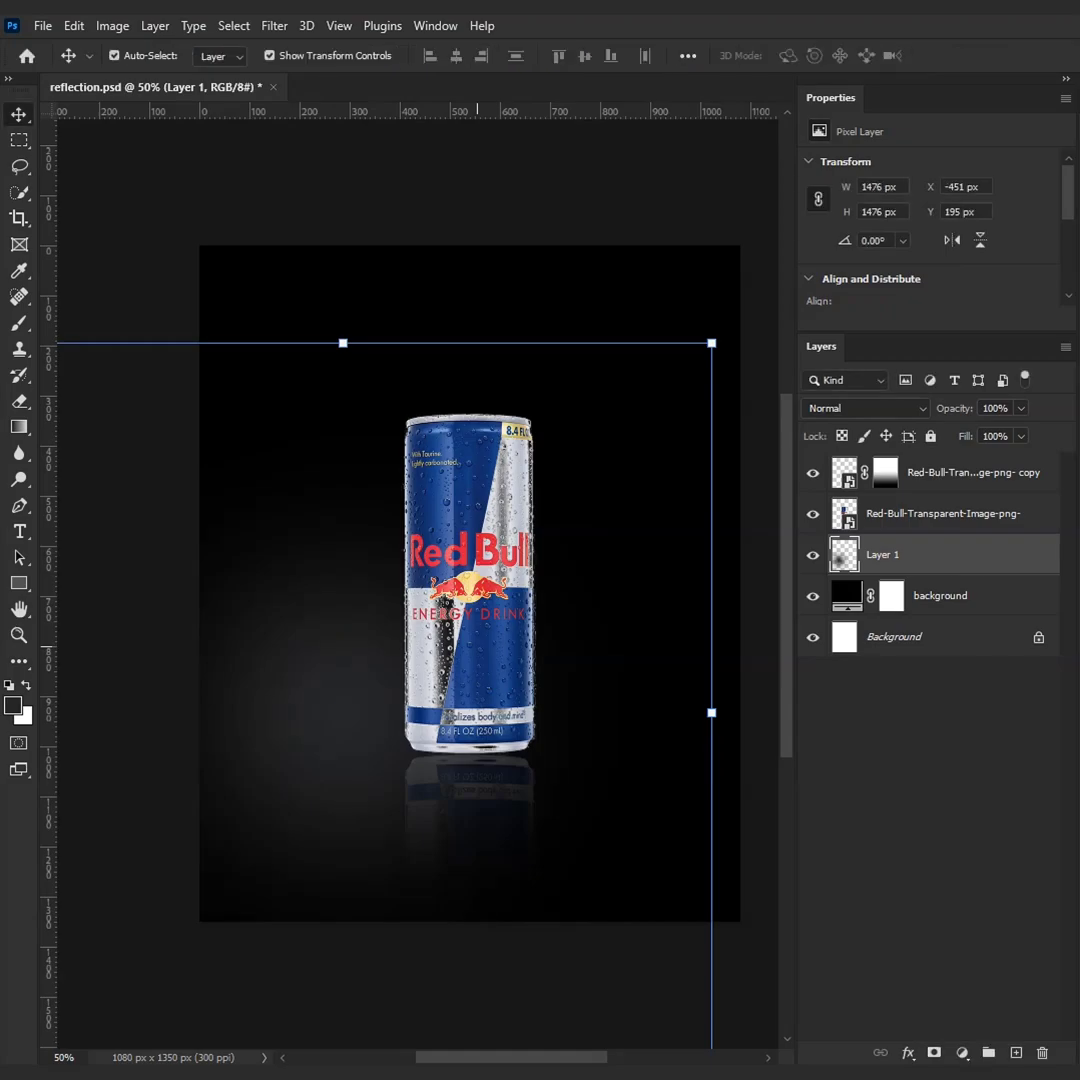